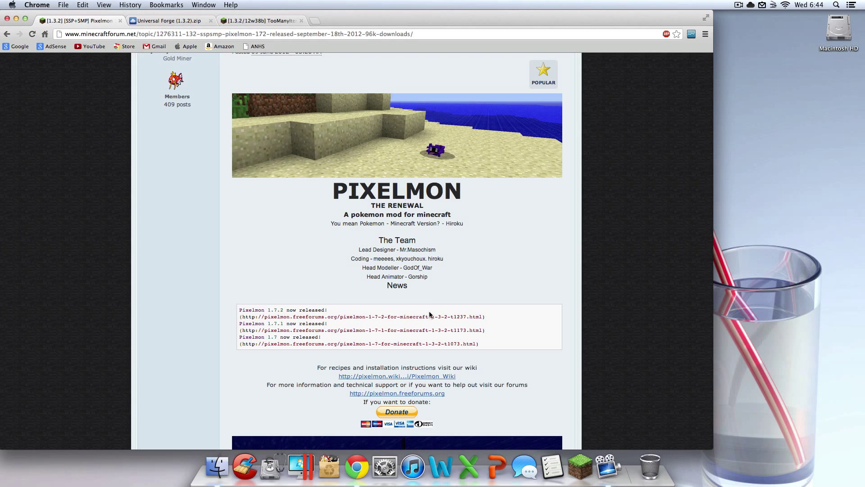
click(12, 5)
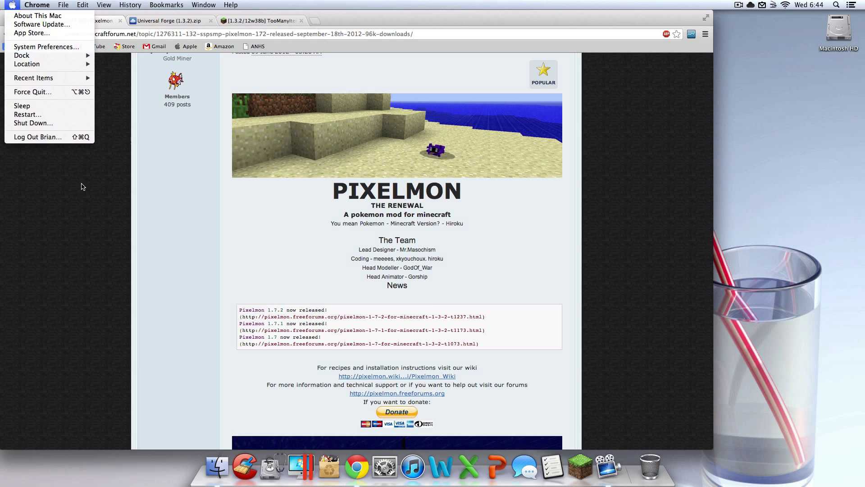
click(88, 223)
scroll(168, 254, up, 3)
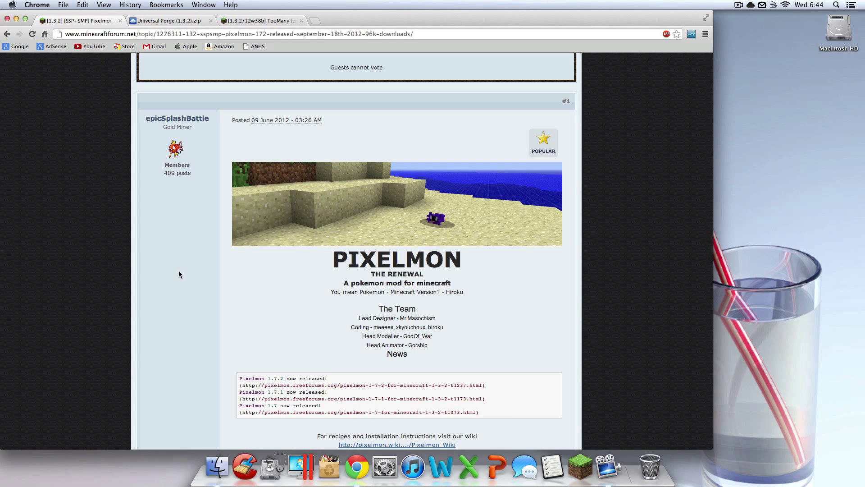
scroll(182, 267, up, 10)
scroll(200, 263, down, 10)
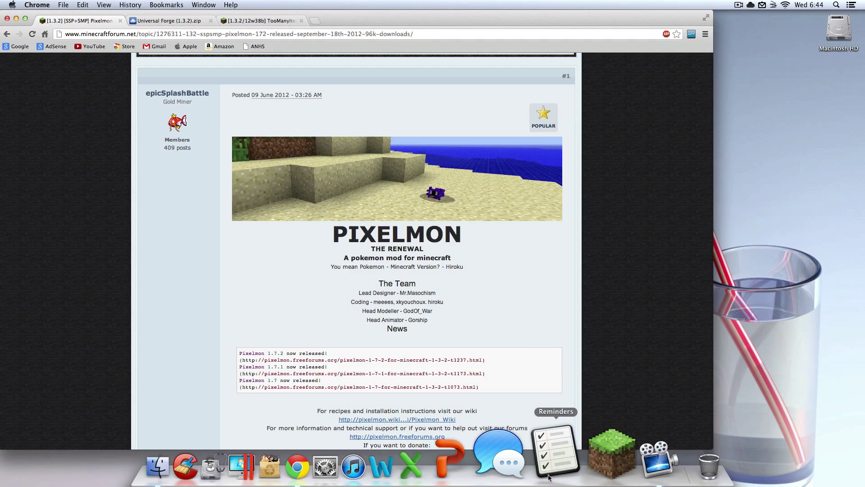
Force a game update in the Minecraft launcher options and log in with the saved account to download it, closing the launcher when done.
click(586, 460)
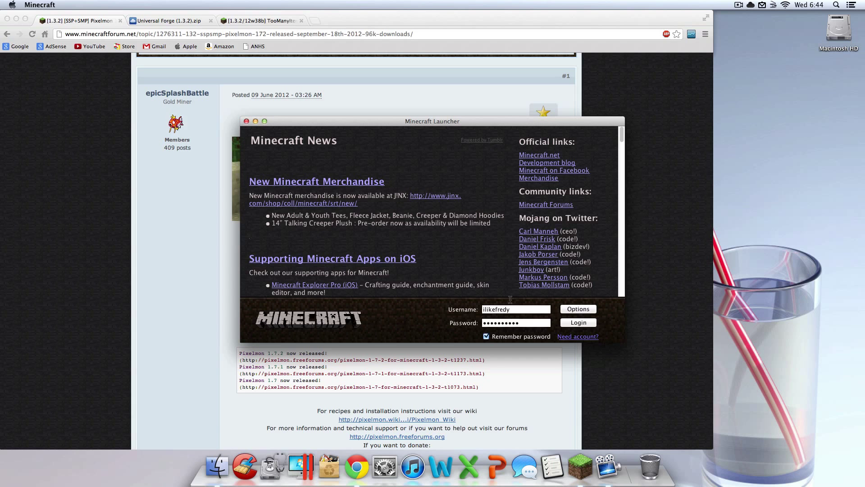
drag(538, 121, 776, 9)
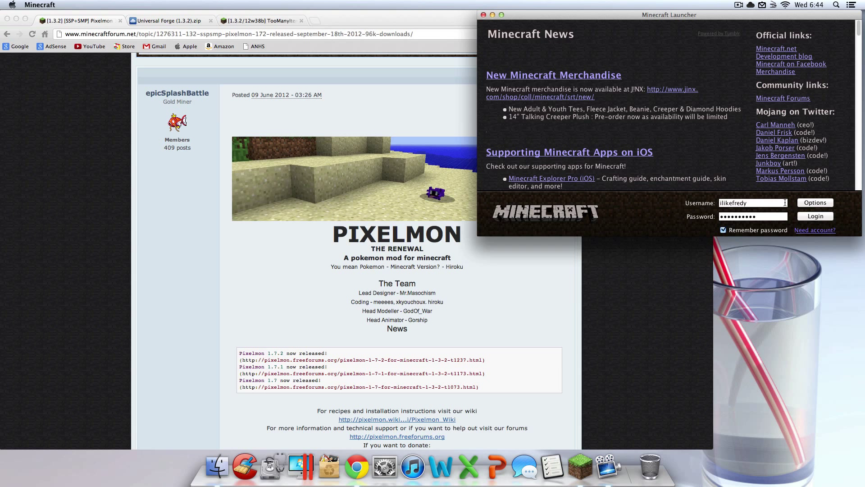
click(811, 205)
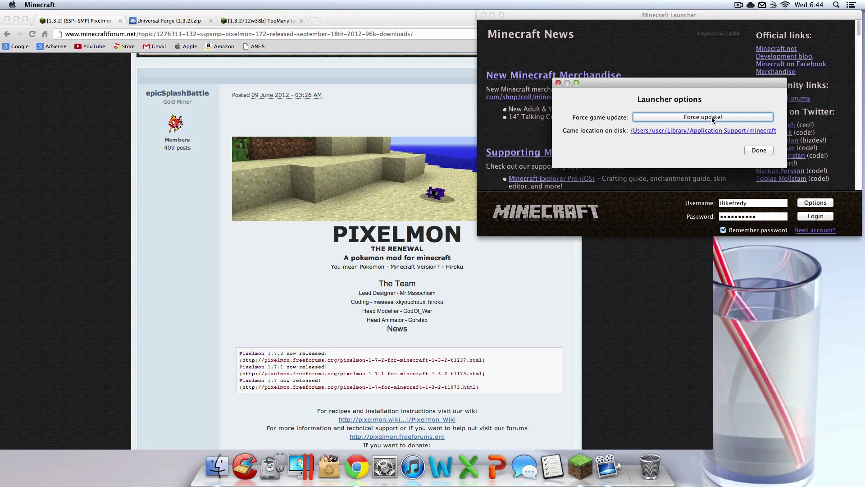
click(714, 120)
click(761, 151)
click(829, 215)
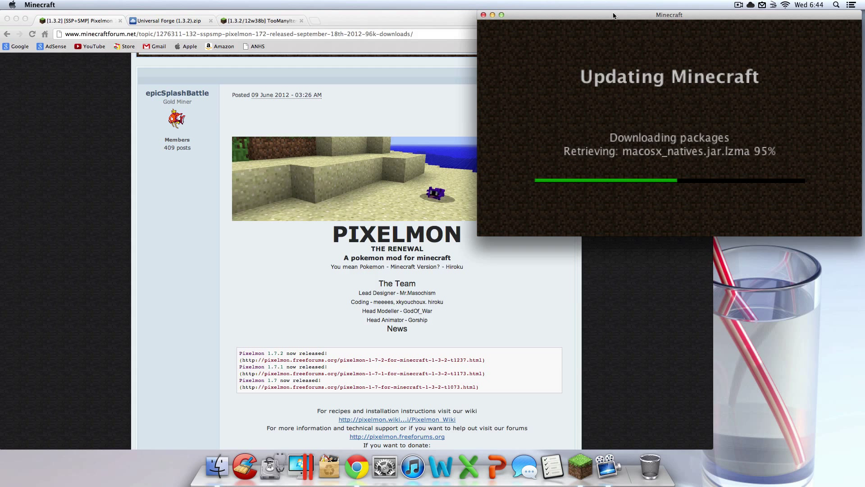
click(483, 15)
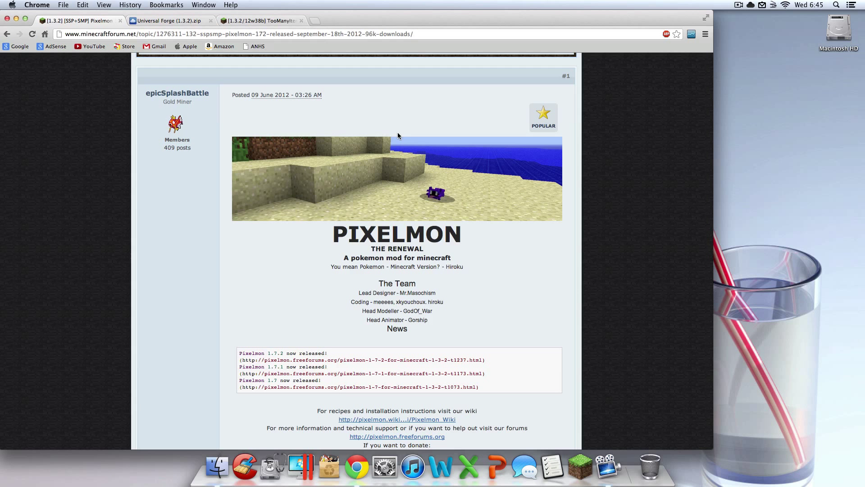
click(156, 20)
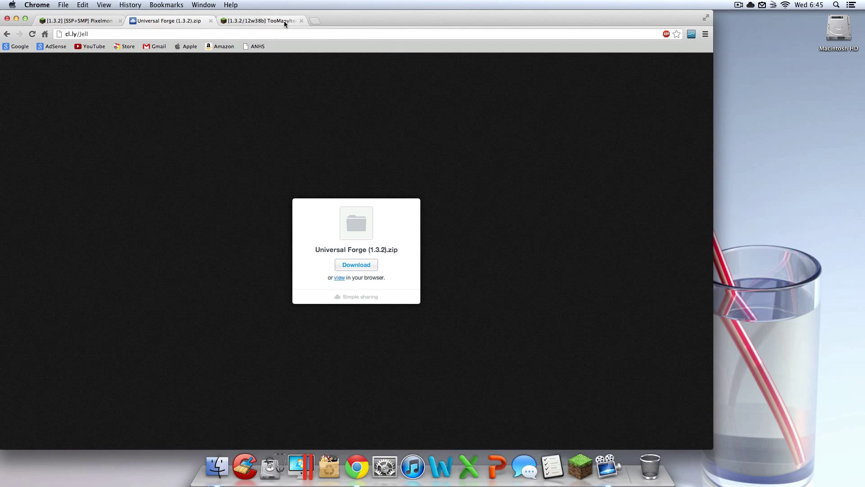
click(284, 20)
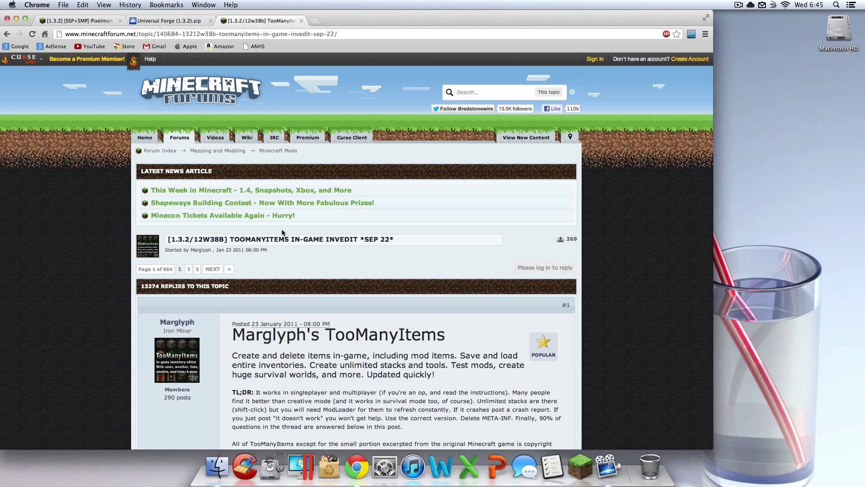
click(94, 21)
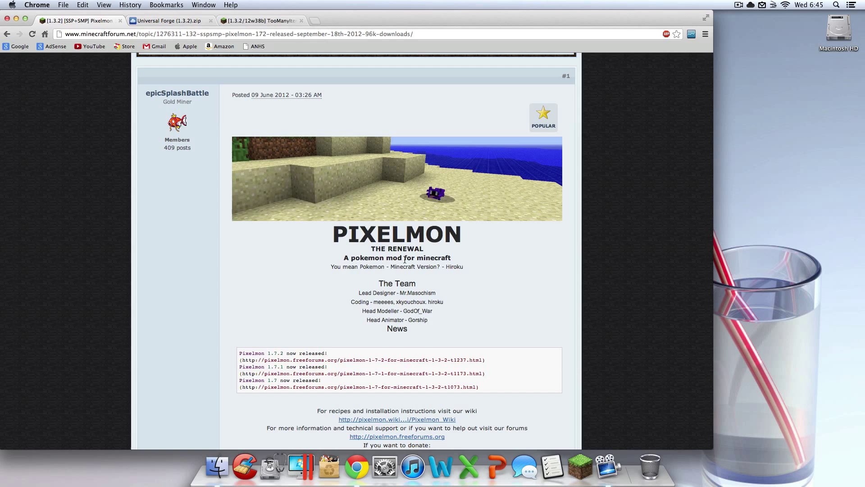
Open the Pixelmon 1.7.2 release thread through the download link in the Pixelmon forum post.
scroll(424, 296, down, 5)
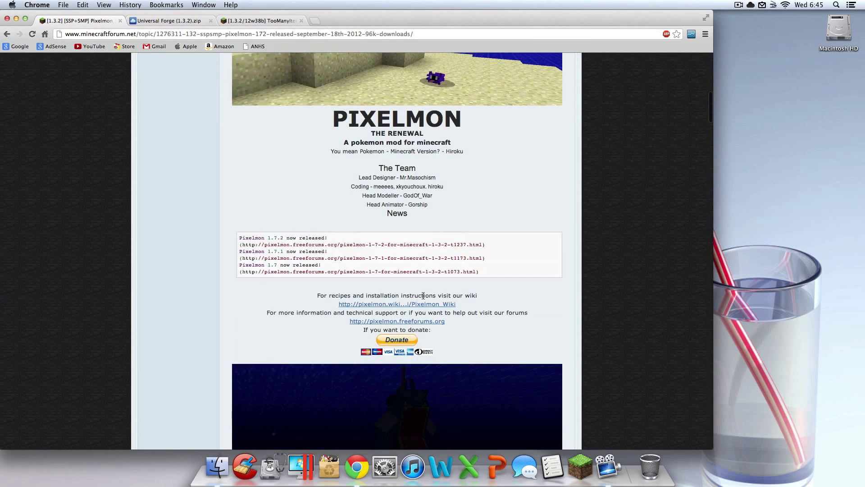
scroll(424, 296, down, 20)
scroll(422, 298, down, 5)
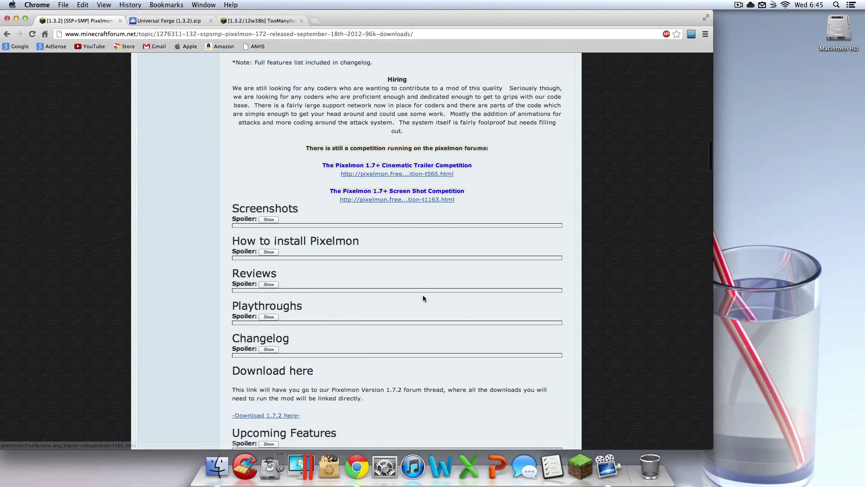
scroll(422, 298, down, 2)
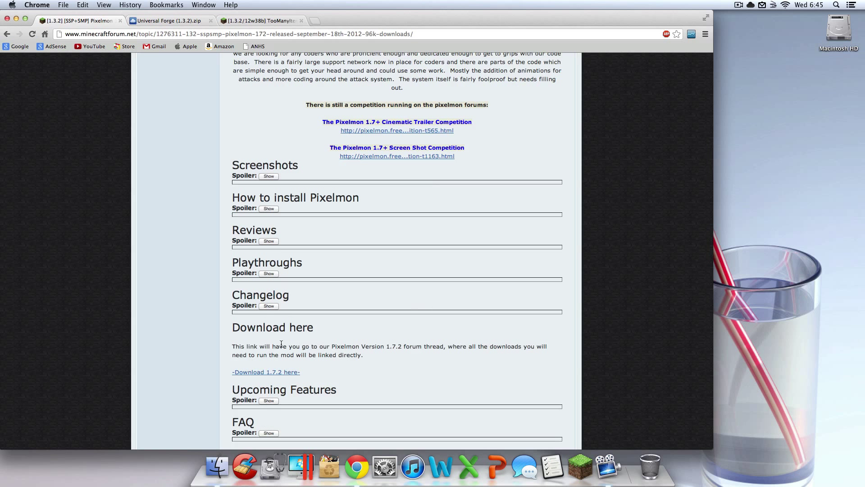
click(282, 375)
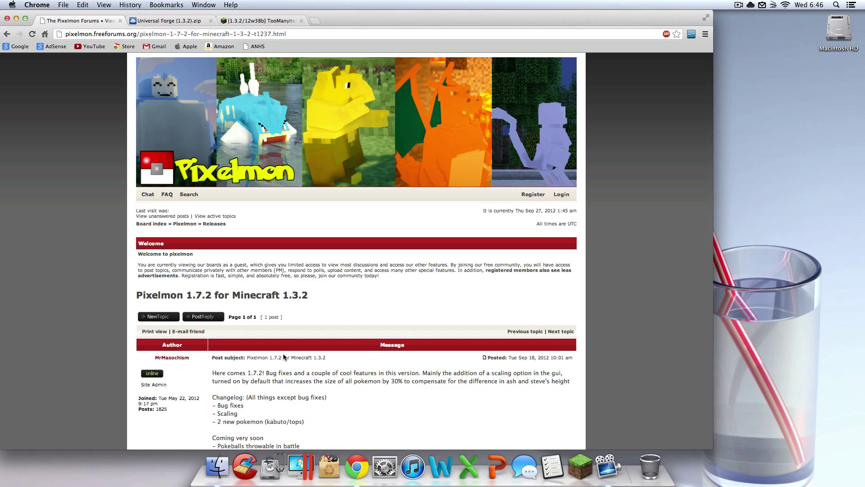
Download Pixelmon1.7.2.zip from MediaFire through Link 1, skipping the ad page, and close the two Pixelmon browser tabs.
scroll(292, 333, down, 3)
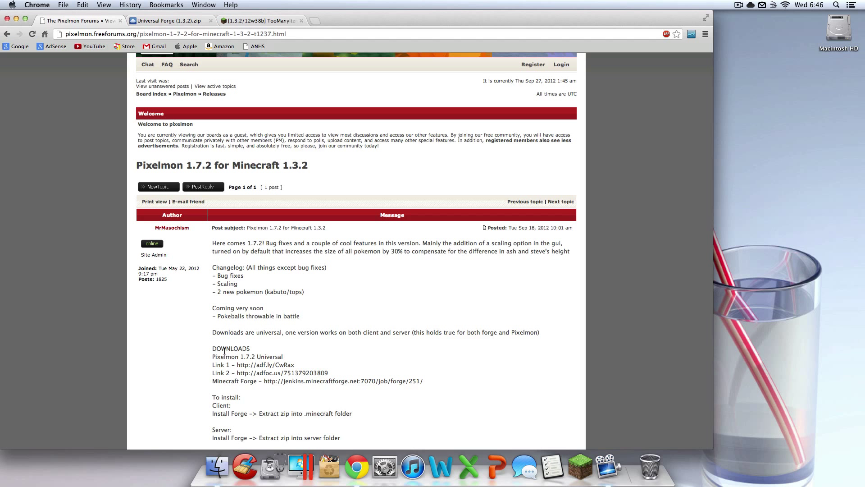
drag(221, 348, 315, 381)
click(317, 404)
click(271, 365)
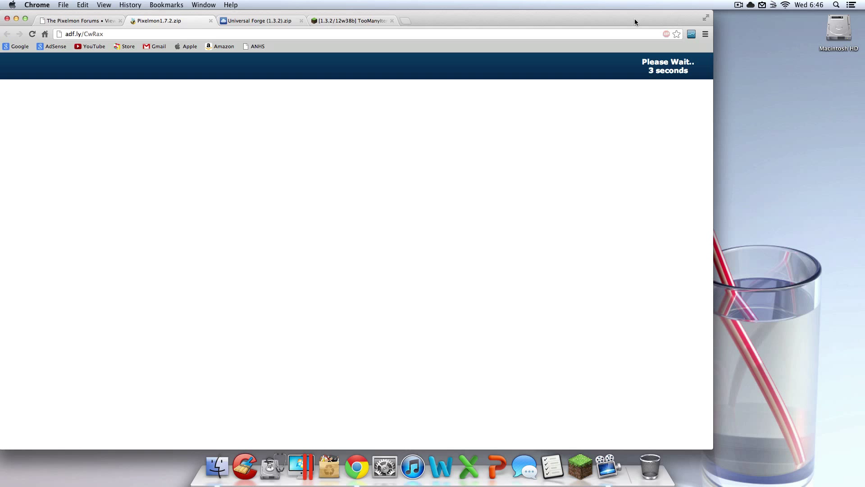
click(680, 71)
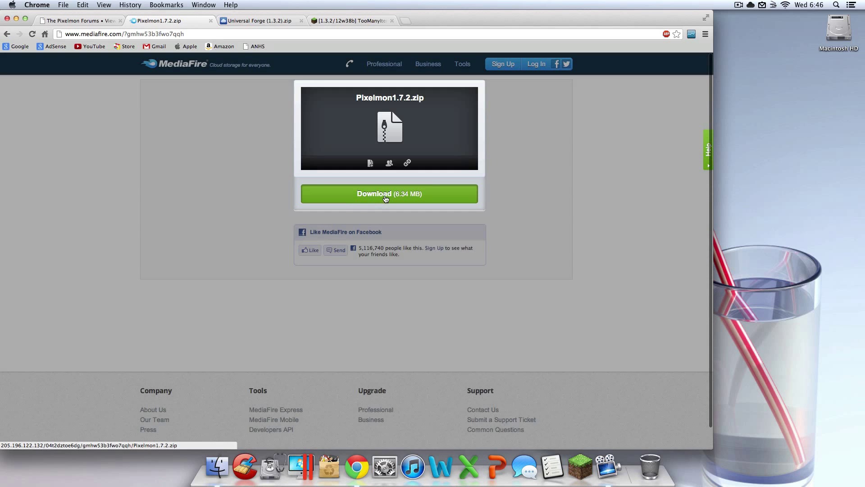
click(386, 198)
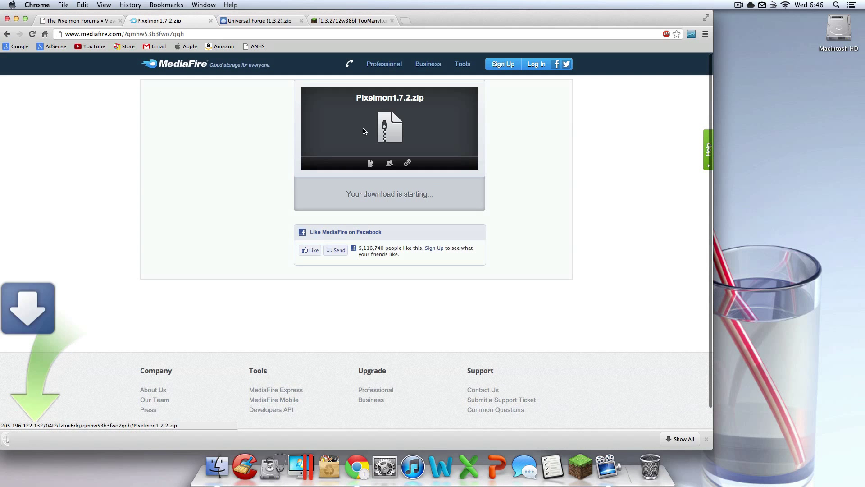
click(210, 21)
click(119, 21)
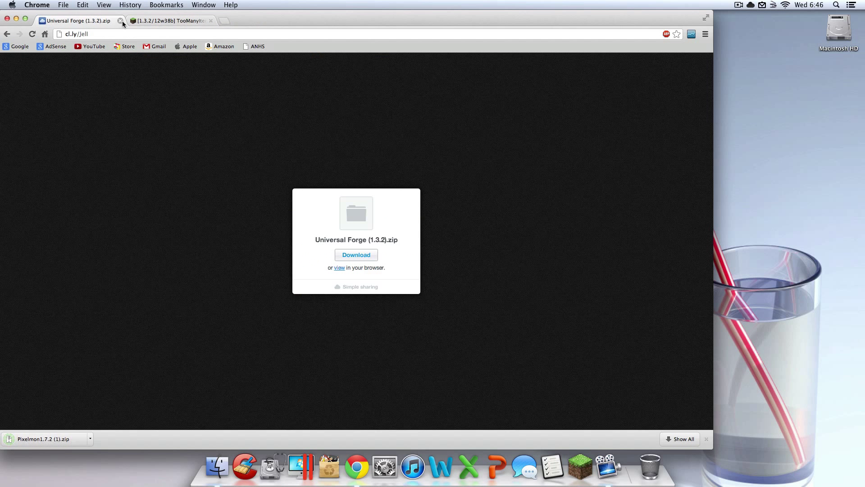
Download Universal Forge (1.3.2).zip and the TooManyItems2012_09_13_1.3.2.zip release for Minecraft 1.3.2.
click(353, 256)
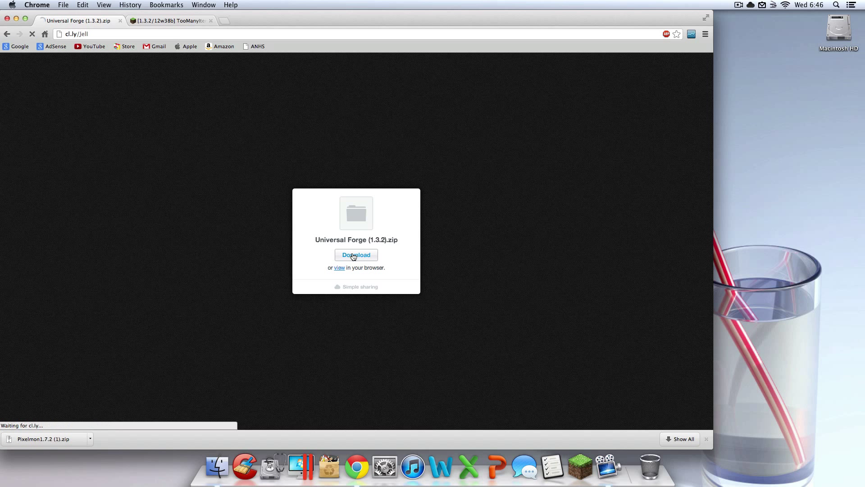
click(120, 21)
scroll(369, 325, down, 10)
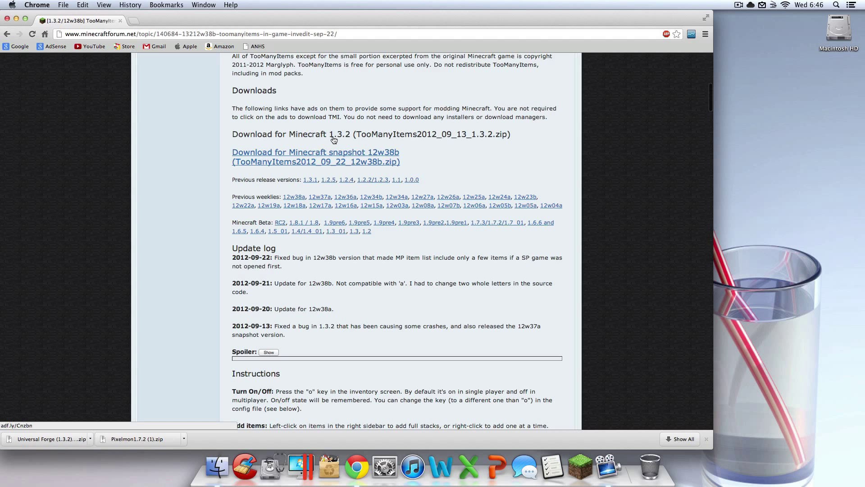
click(414, 139)
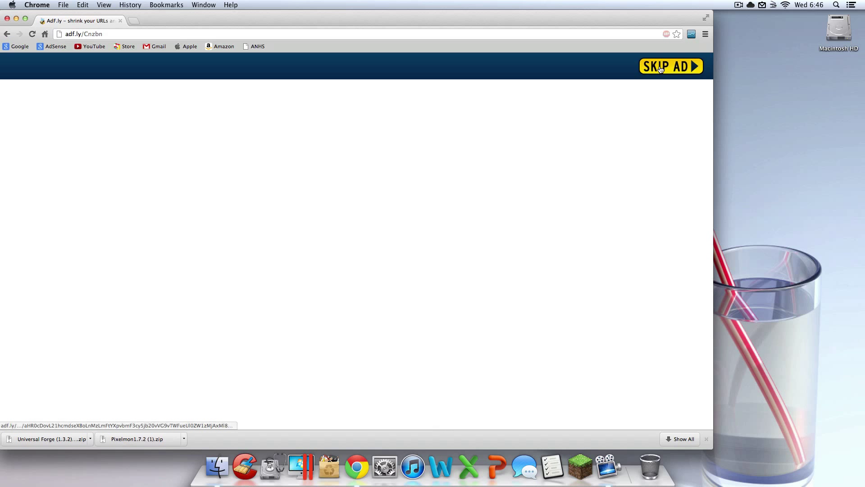
click(671, 66)
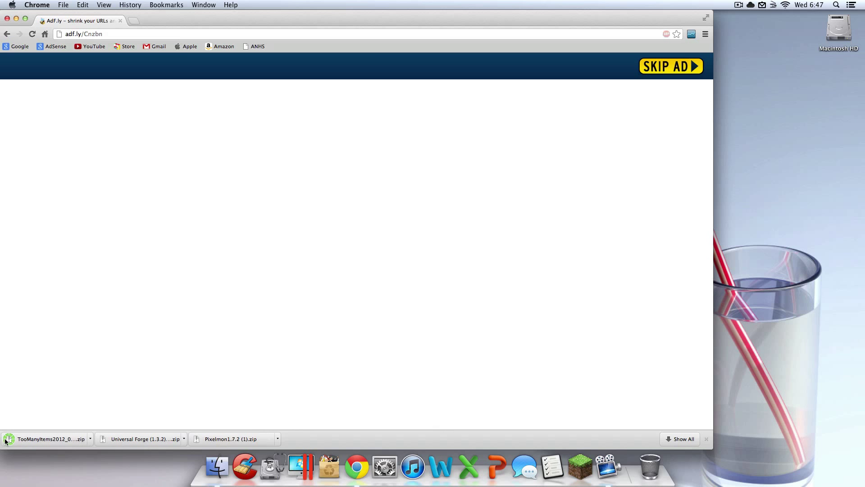
Check the Downloads folder in Finder for the downloaded mod archives and close the window.
click(216, 450)
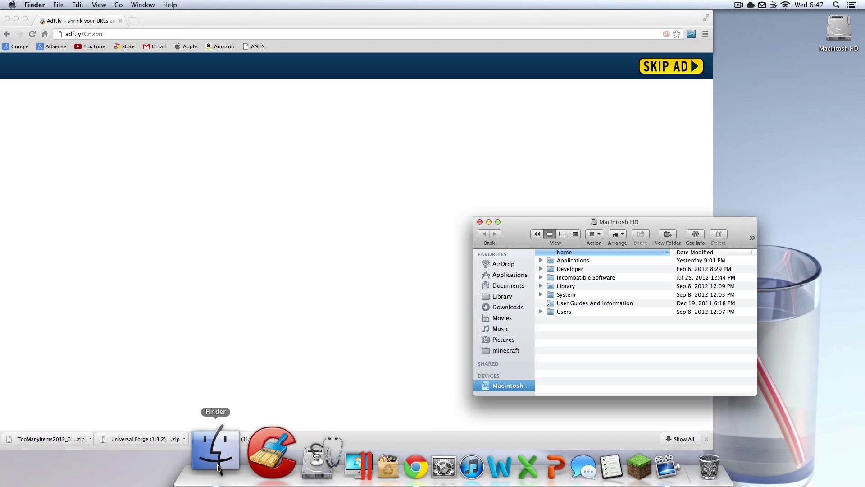
click(508, 306)
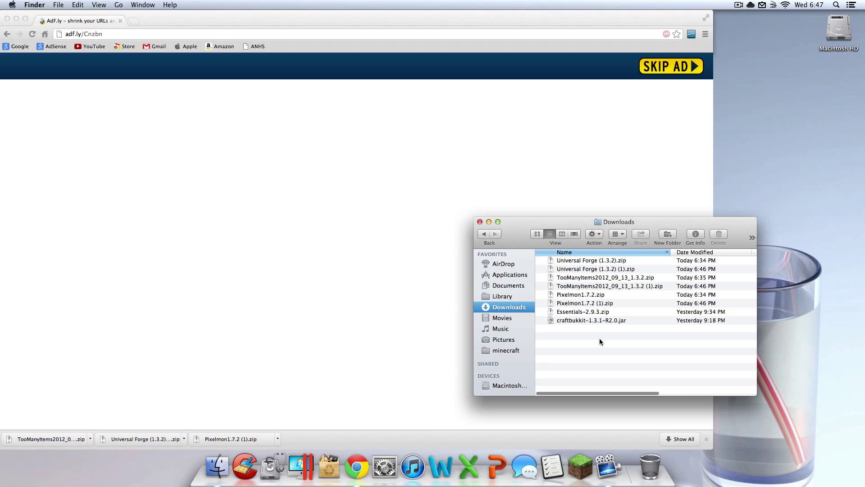
mouse_move(603, 342)
mouse_down()
mouse_move(595, 285)
mouse_move(607, 329)
mouse_up()
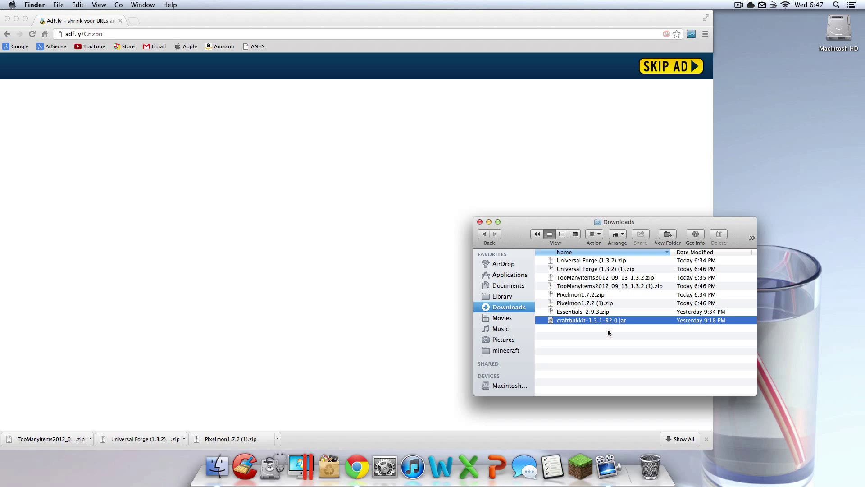
click(479, 222)
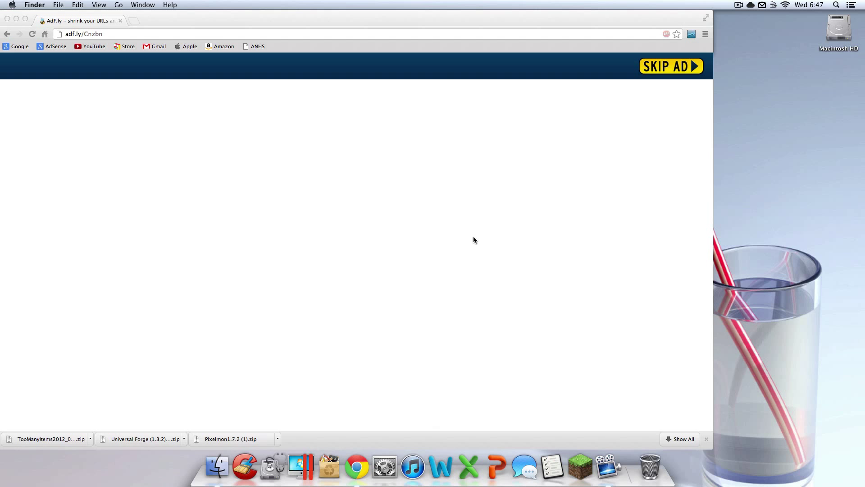
Place the downloaded TooManyItems, Universal Forge and Pixelmon zip files on the desktop, tidy their icons and close the browser window.
drag(50, 444, 841, 92)
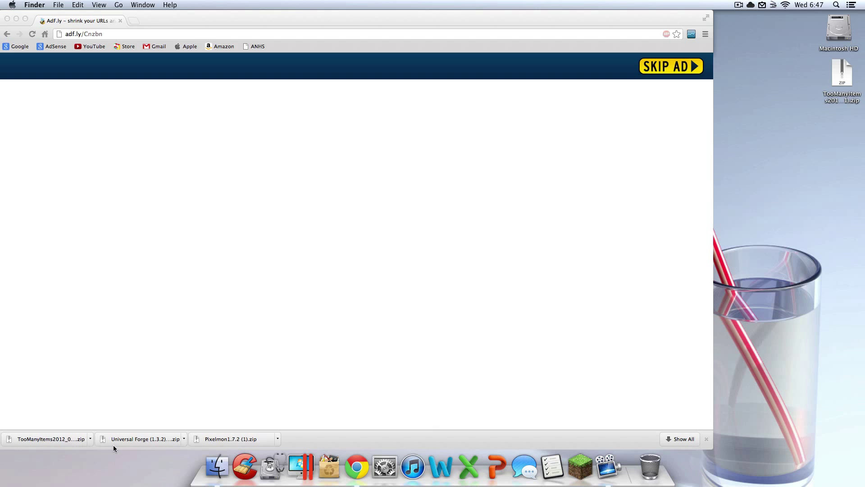
drag(107, 441, 810, 195)
drag(211, 438, 845, 199)
right_click(795, 263)
click(778, 306)
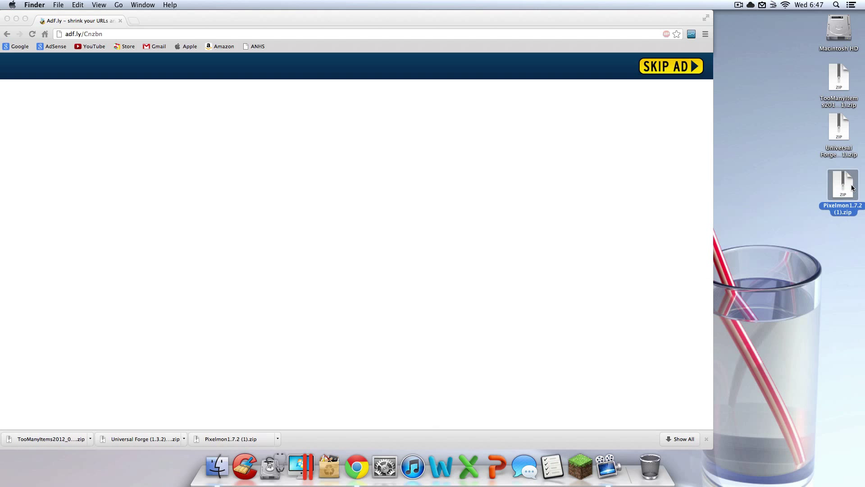
right_click(758, 281)
click(739, 320)
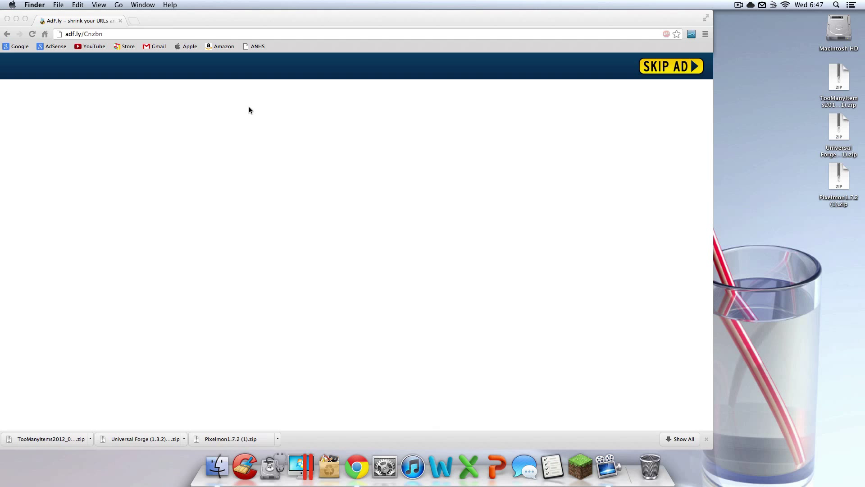
click(7, 18)
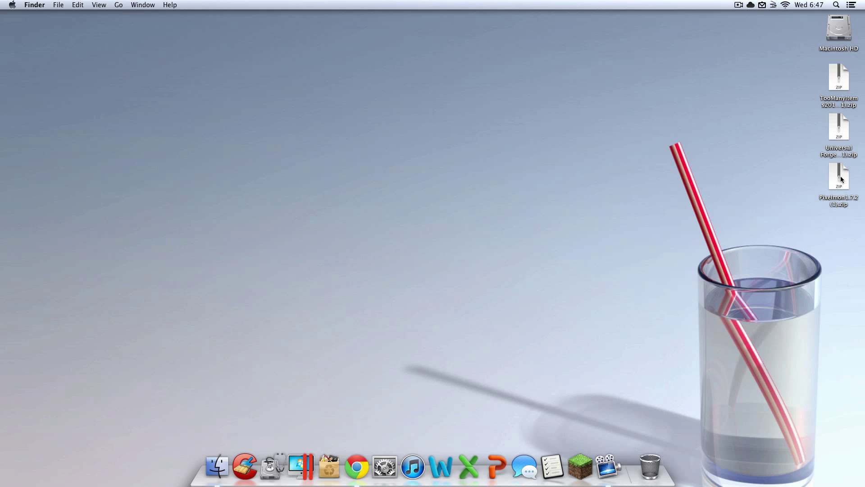
Unzip the TooManyItems, Universal Forge and Pixelmon archives on the desktop, placing each extracted folder beside its zip file.
double_click(843, 78)
drag(844, 83, 792, 78)
double_click(839, 128)
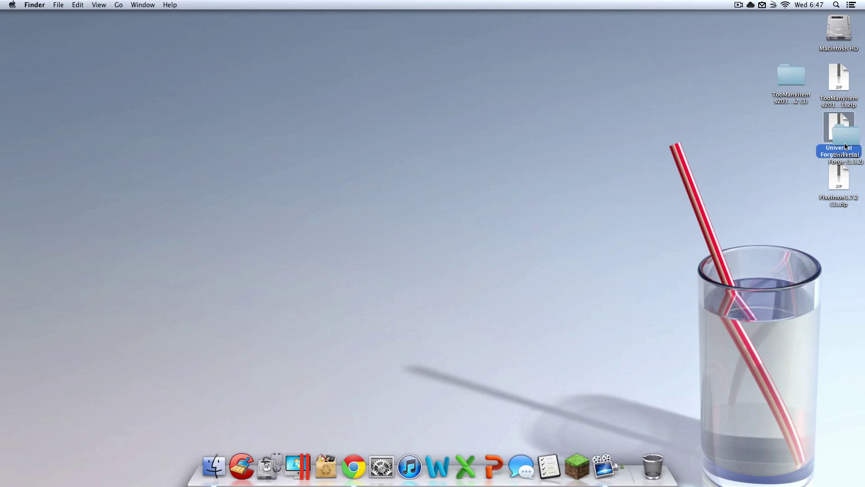
drag(845, 146, 788, 126)
double_click(840, 181)
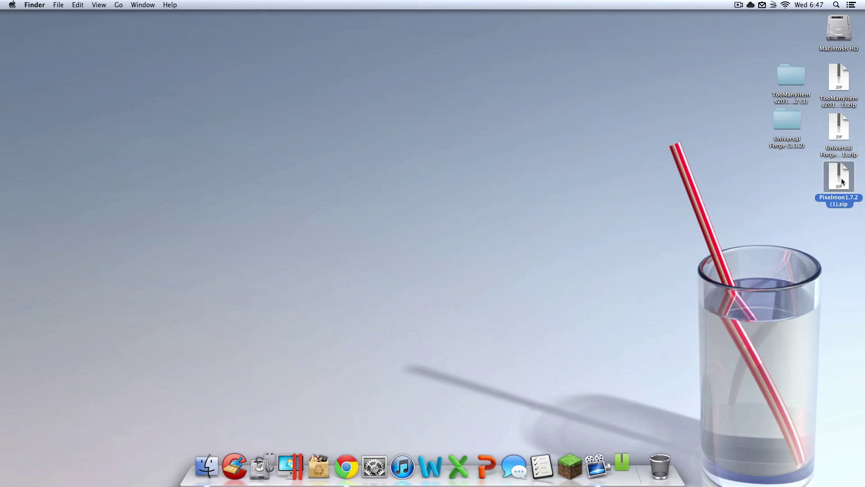
drag(842, 185, 780, 165)
Move the TooManyItems, Universal Forge and Pixelmon zip files from the desktop to the Trash and empty it.
drag(862, 250, 847, 87)
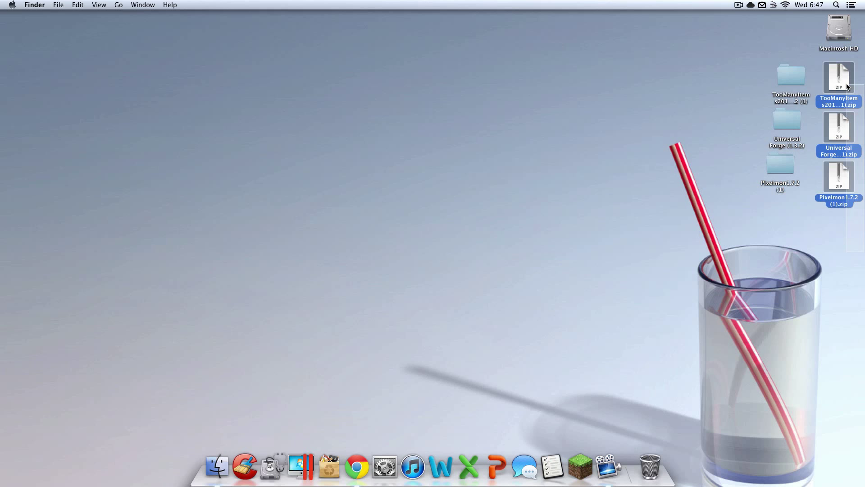
drag(846, 180, 657, 450)
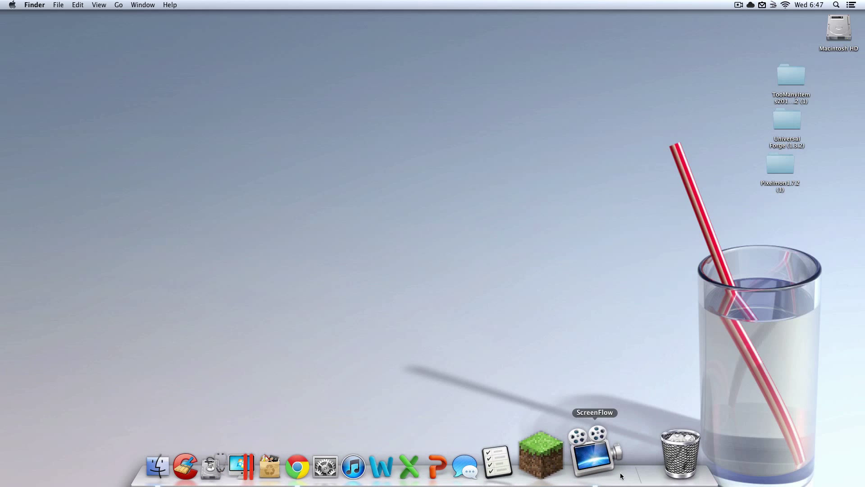
right_click(644, 451)
click(667, 407)
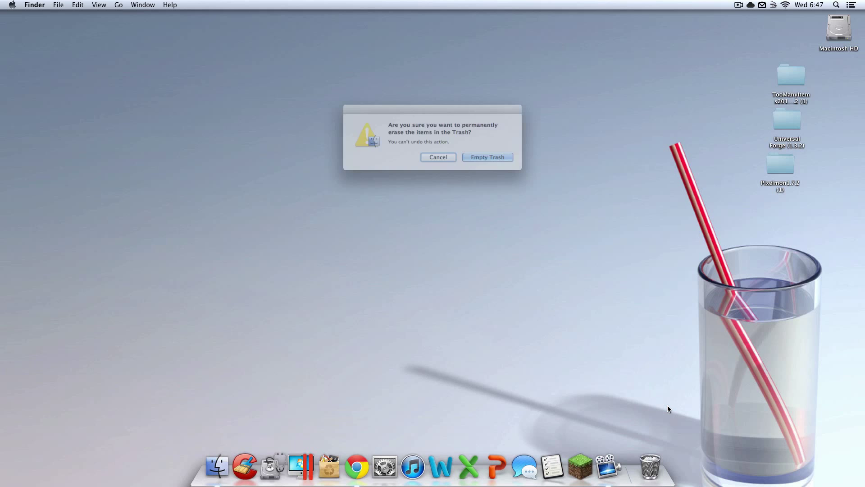
key(Return)
Tidy the three extracted mod folders into an aligned column on the desktop.
drag(816, 276, 846, 88)
right_click(688, 244)
click(736, 285)
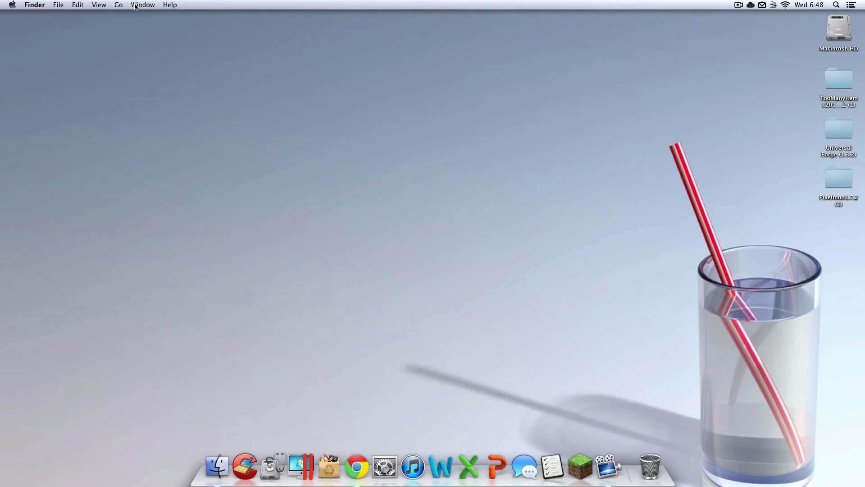
Go to the ~/Library folder in Finder.
click(121, 5)
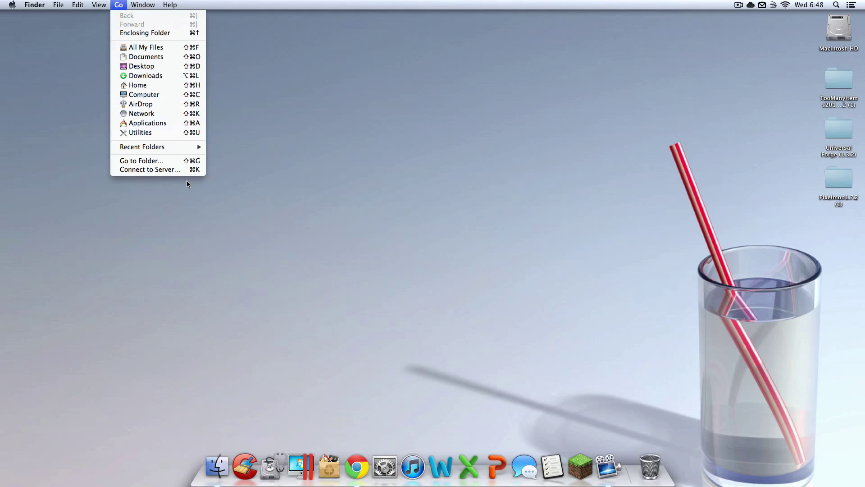
click(175, 162)
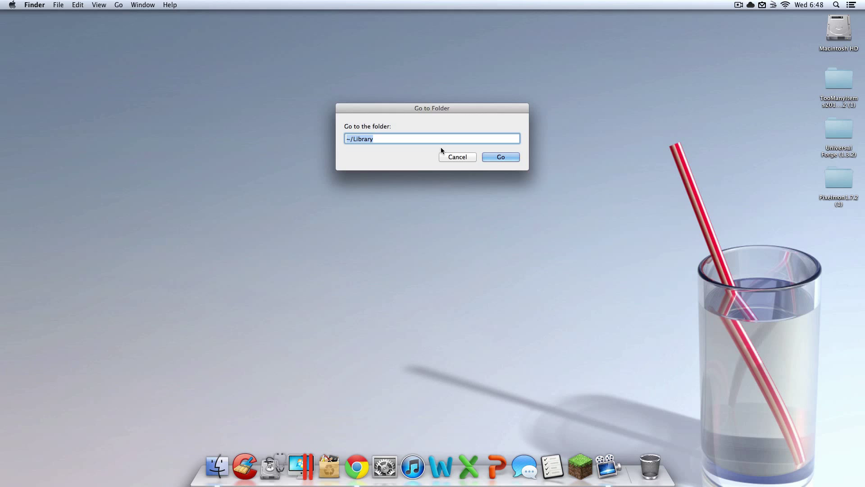
click(356, 140)
triple_click(367, 138)
click(399, 141)
click(503, 158)
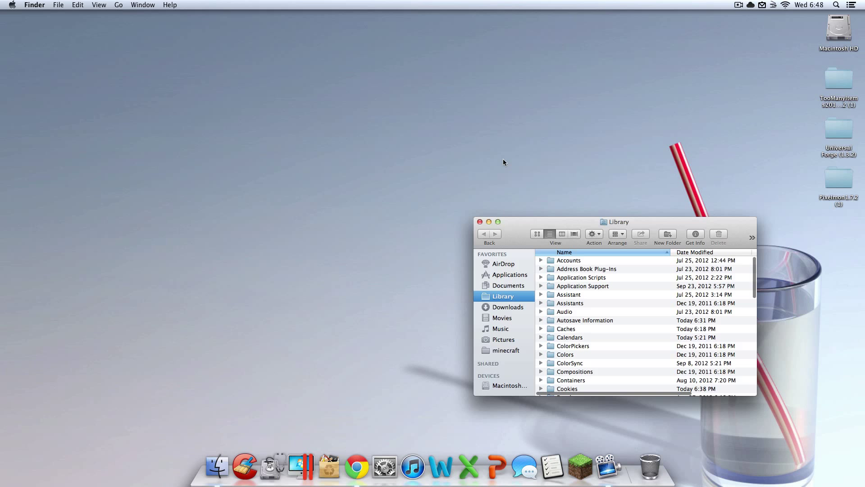
Open Application Support, its minecraft folder and the bin folder inside it.
click(604, 287)
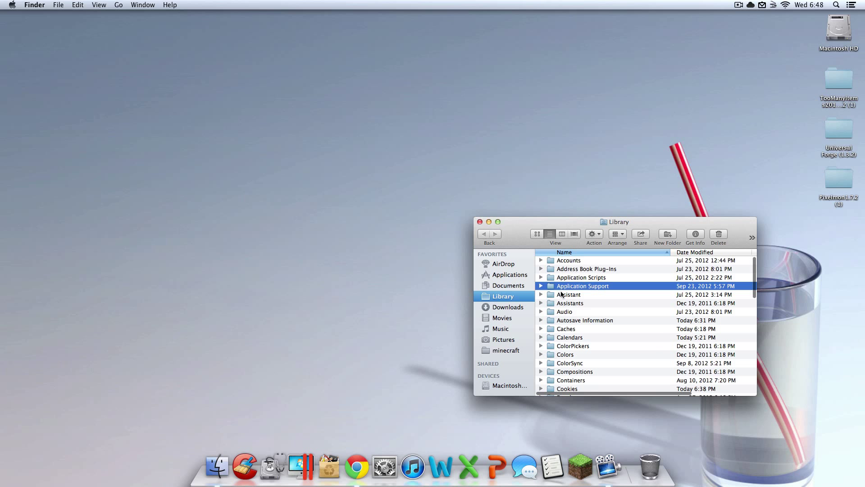
double_click(575, 288)
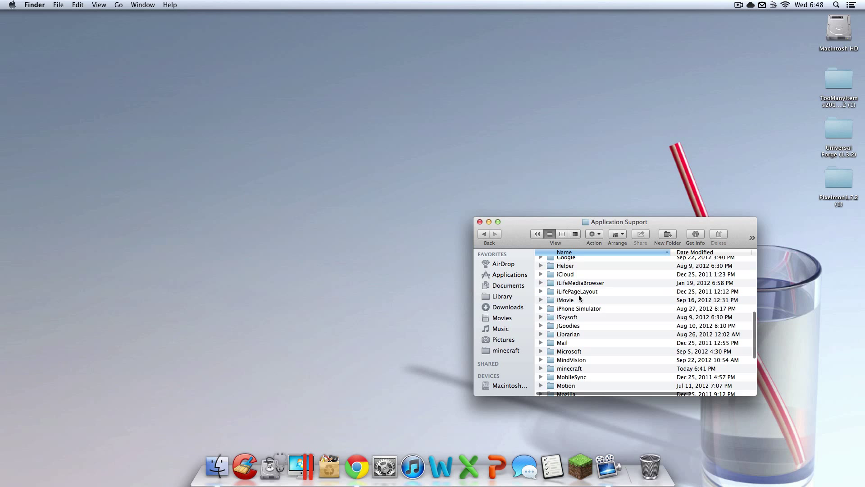
click(580, 368)
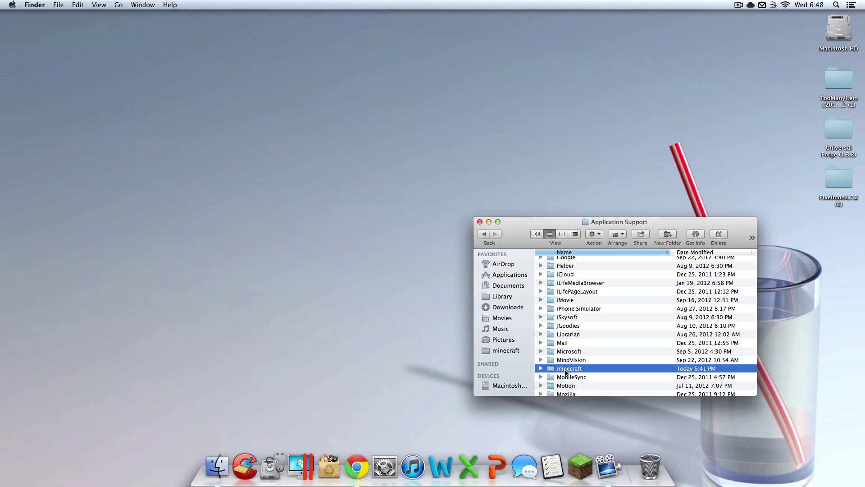
double_click(565, 368)
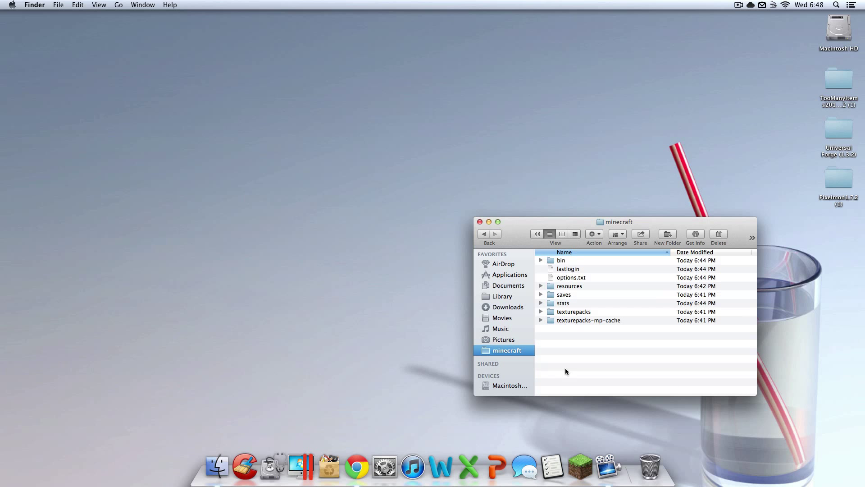
double_click(580, 260)
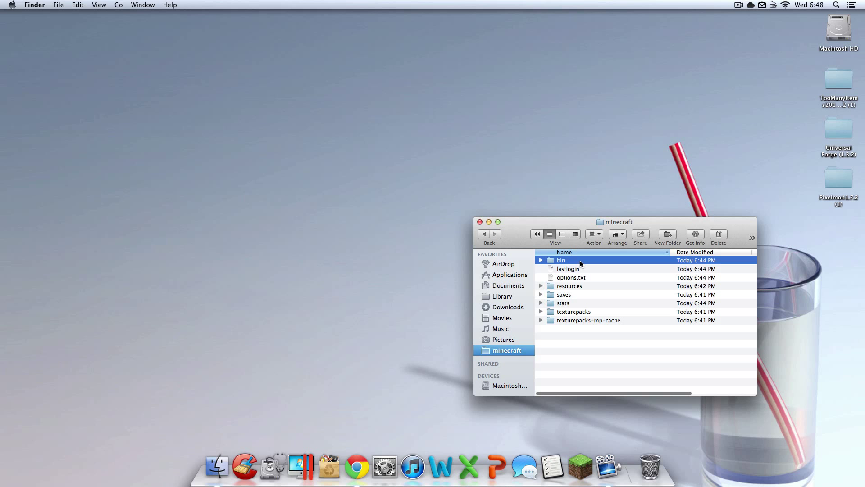
Rename minecraft.jar as minecraft.zip through its file info and accept the .zip extension.
click(583, 295)
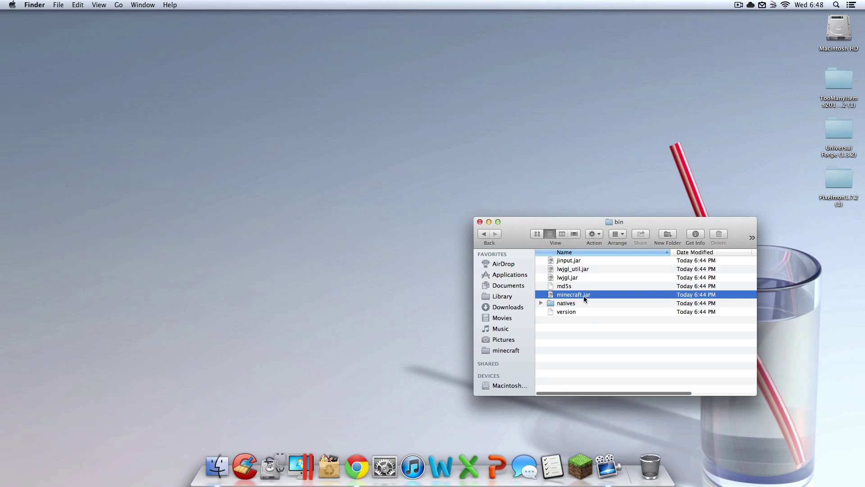
right_click(582, 295)
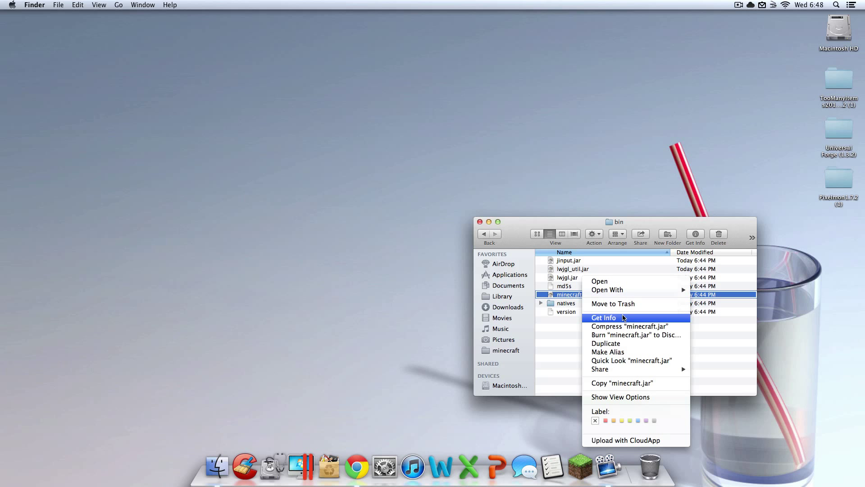
click(604, 317)
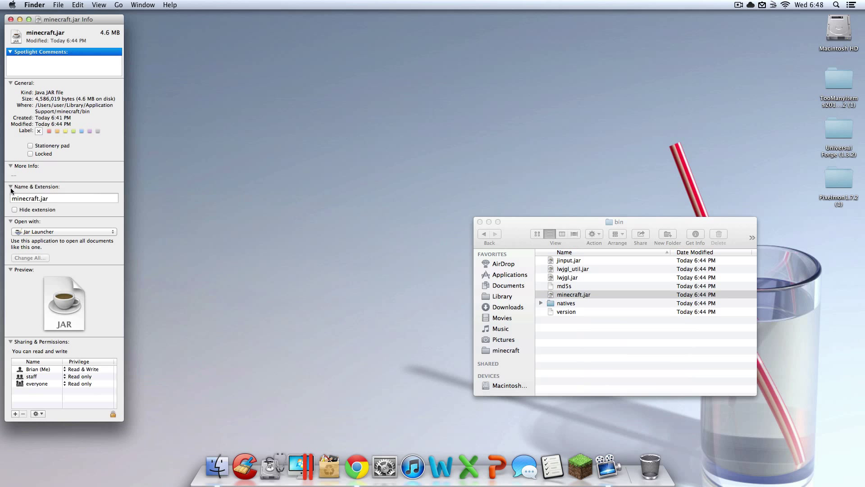
click(58, 199)
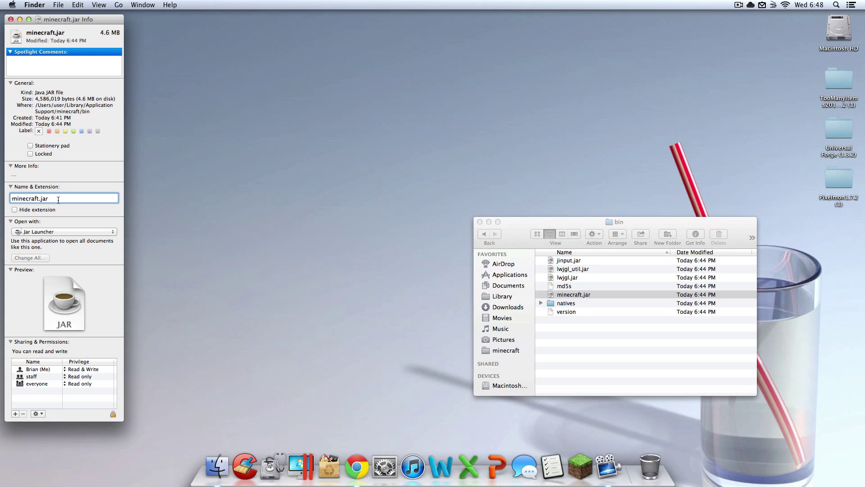
text(zip)
click(11, 20)
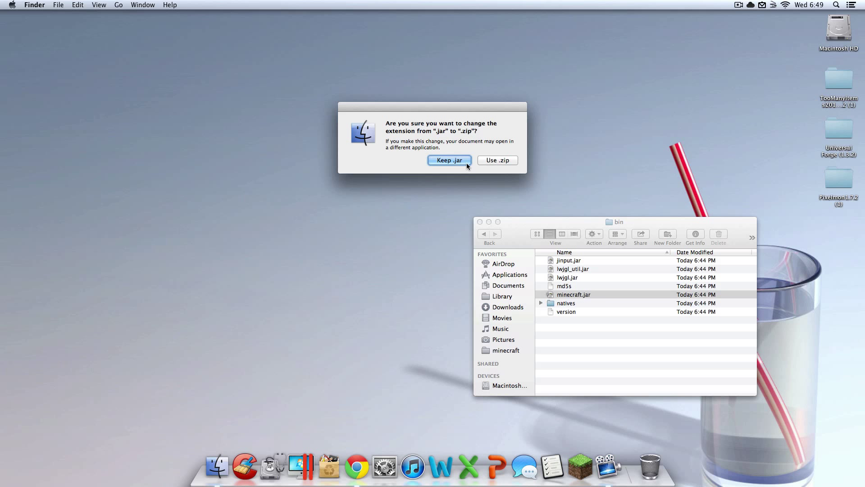
click(501, 160)
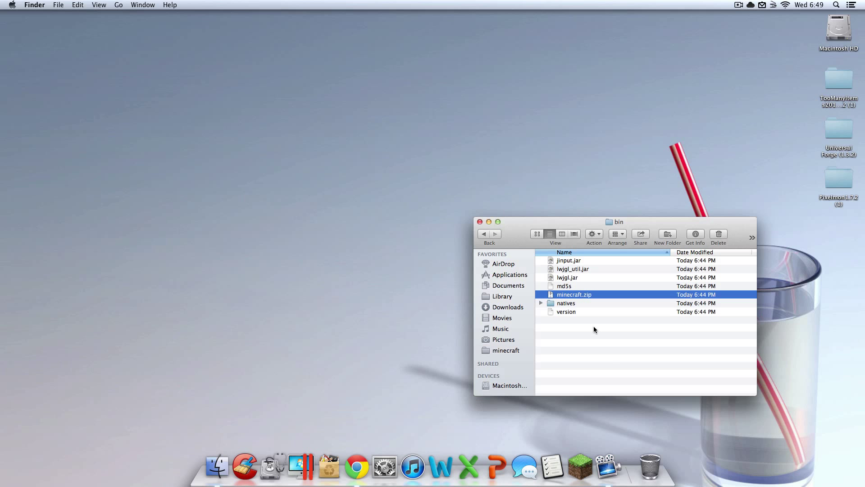
Extract minecraft.zip into a minecraft folder within the bin folder.
double_click(580, 294)
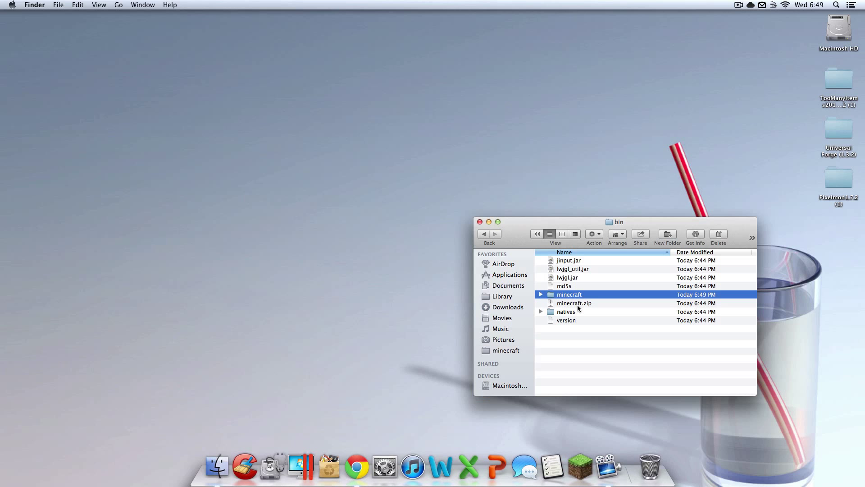
click(588, 338)
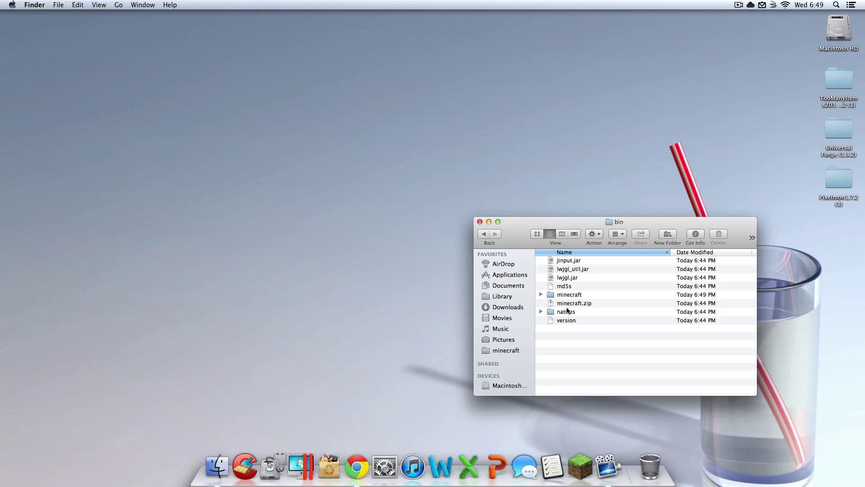
click(564, 304)
click(574, 341)
click(568, 305)
click(591, 320)
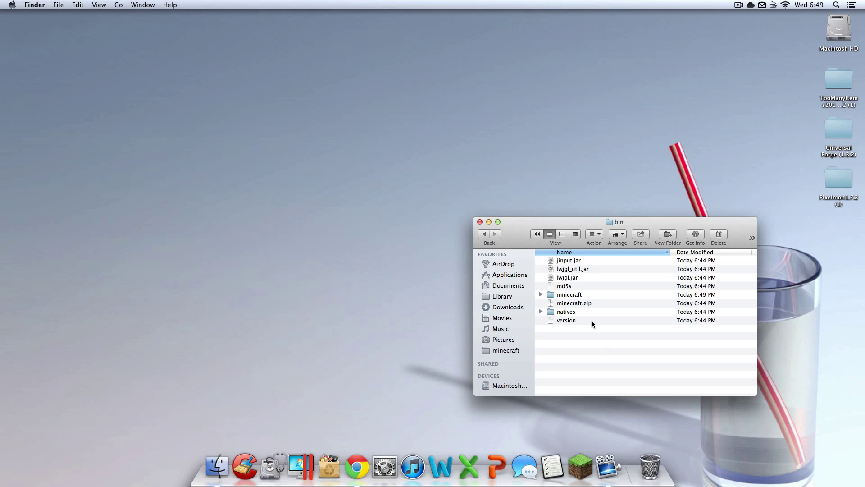
click(567, 297)
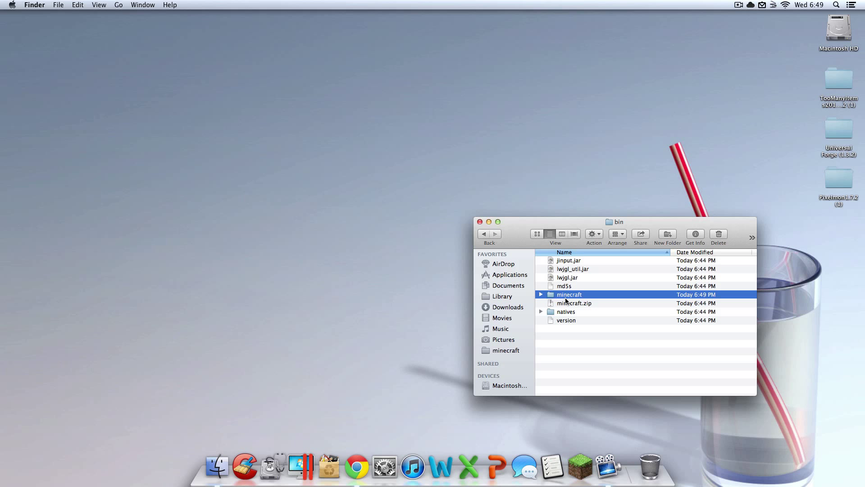
click(580, 325)
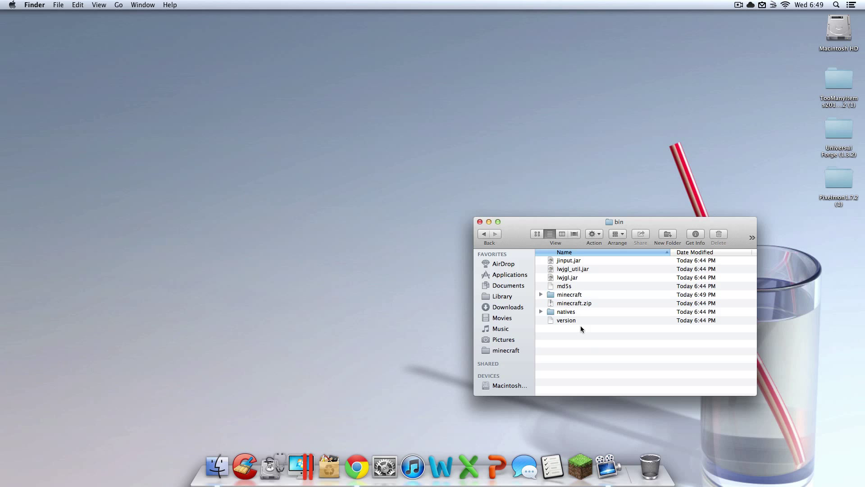
Move minecraft.zip from the bin folder to the Trash and empty it.
click(566, 312)
drag(569, 304, 649, 459)
right_click(649, 460)
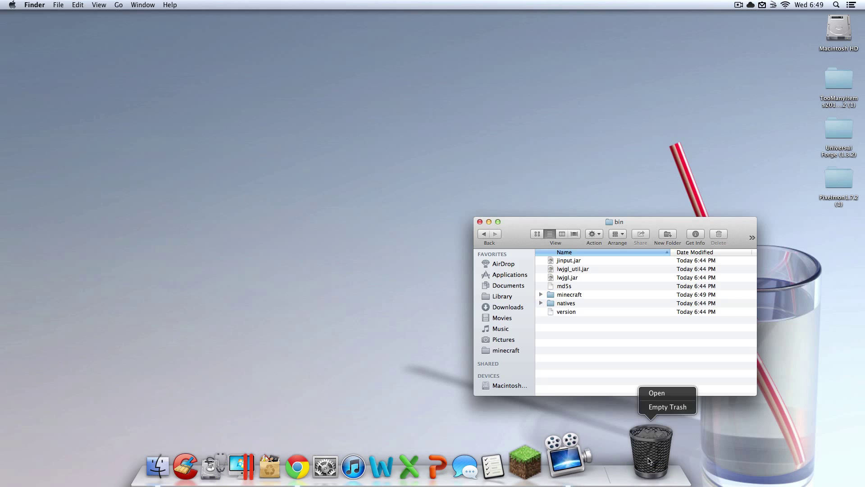
click(666, 407)
key(Return)
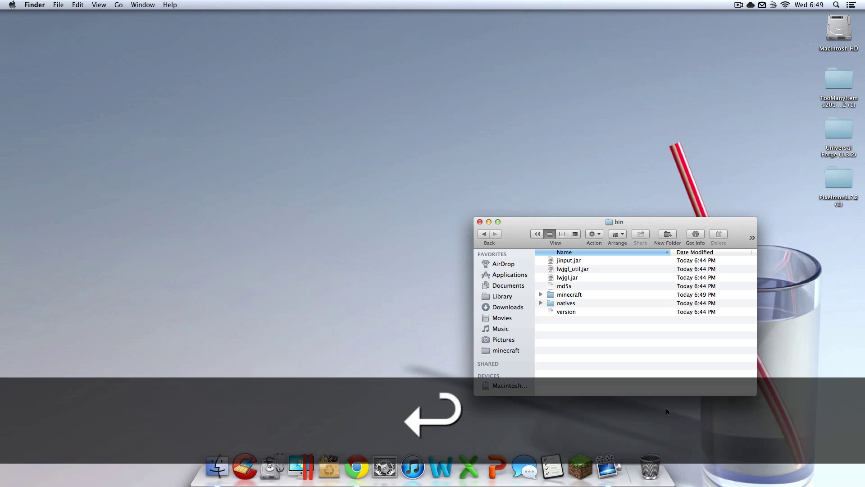
Open the extracted minecraft folder inside bin.
click(586, 296)
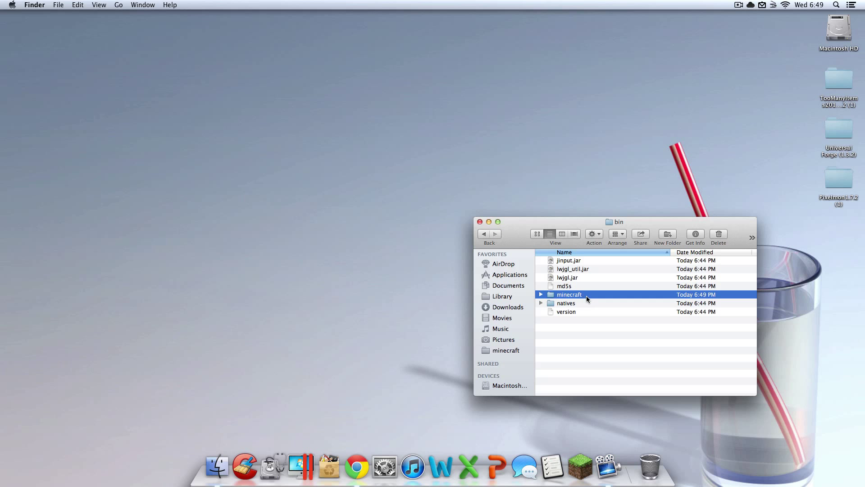
right_click(588, 296)
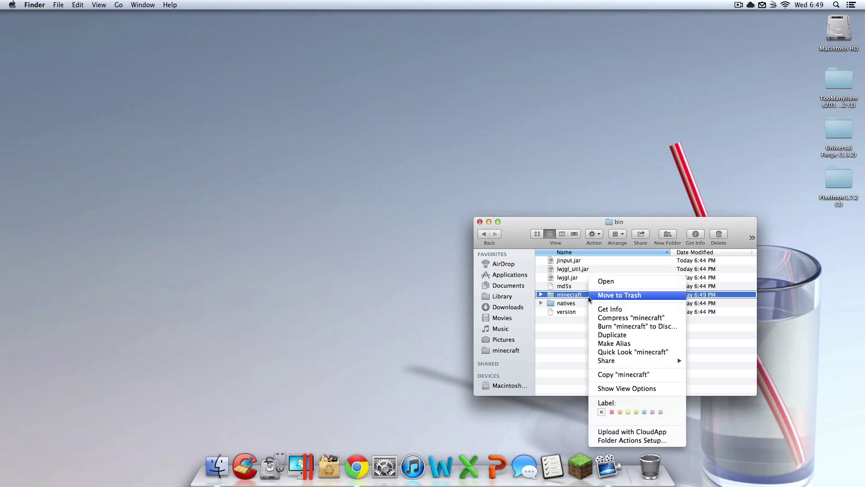
click(572, 323)
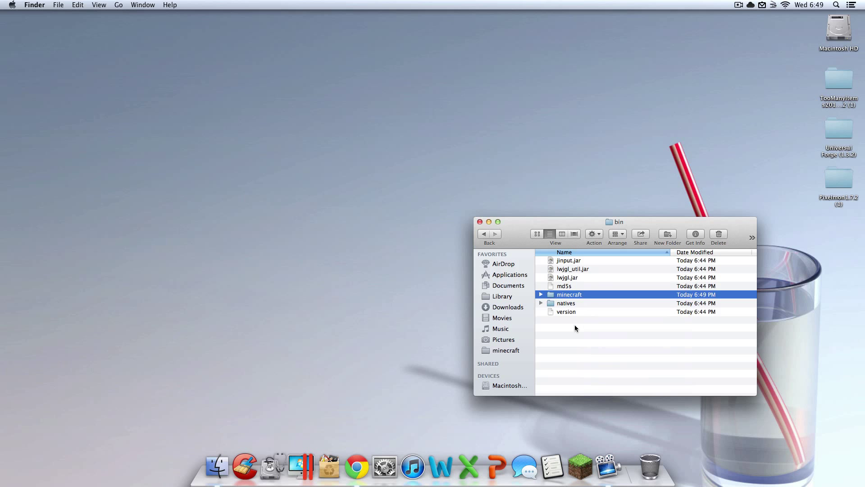
double_click(588, 296)
click(588, 296)
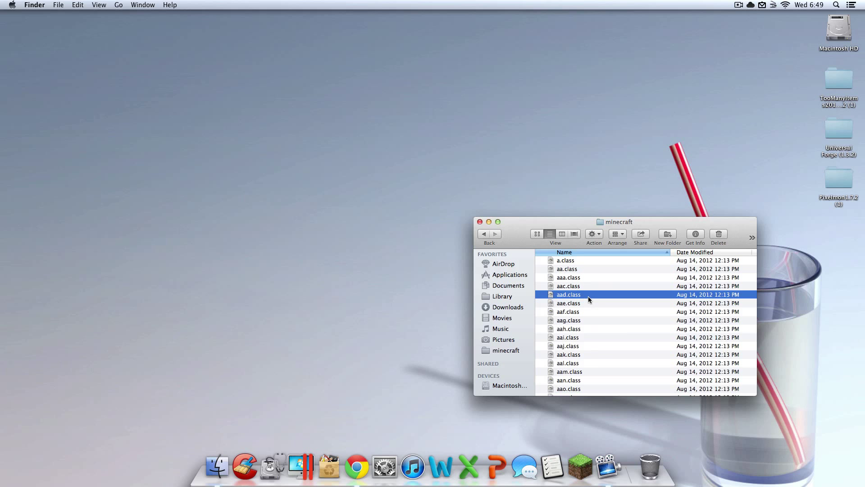
Find the META-INF folder among the extracted Minecraft files, move it to the Trash and empty it.
text(meta)
scroll(599, 315, down, 3)
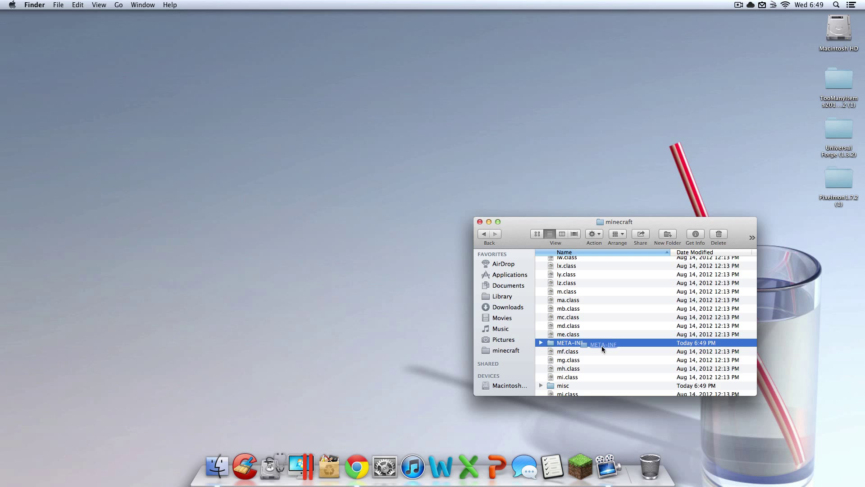
drag(601, 345, 649, 455)
right_click(649, 455)
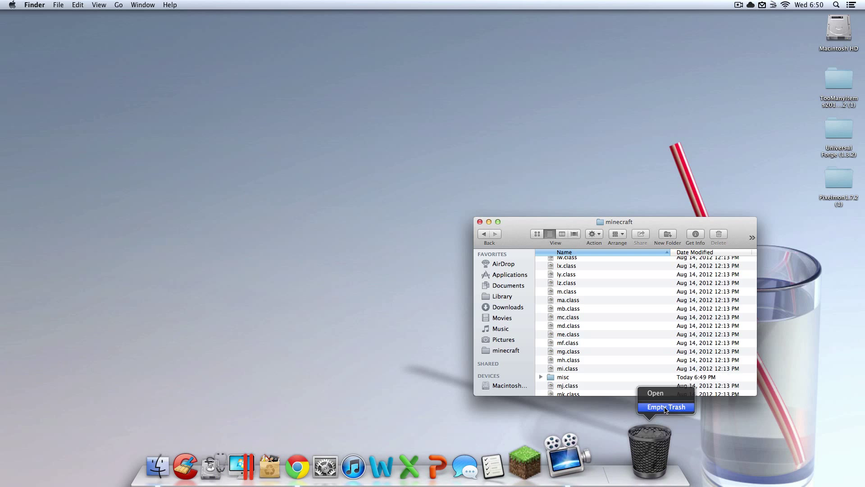
click(666, 406)
key(Return)
Open the extracted TooManyItems folder from the desktop, keeping the minecraft folder window open.
click(615, 325)
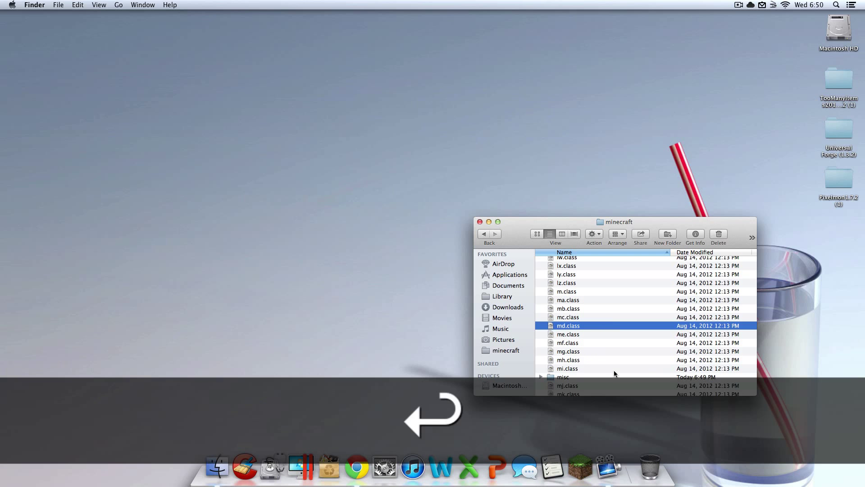
scroll(624, 372, up, 3)
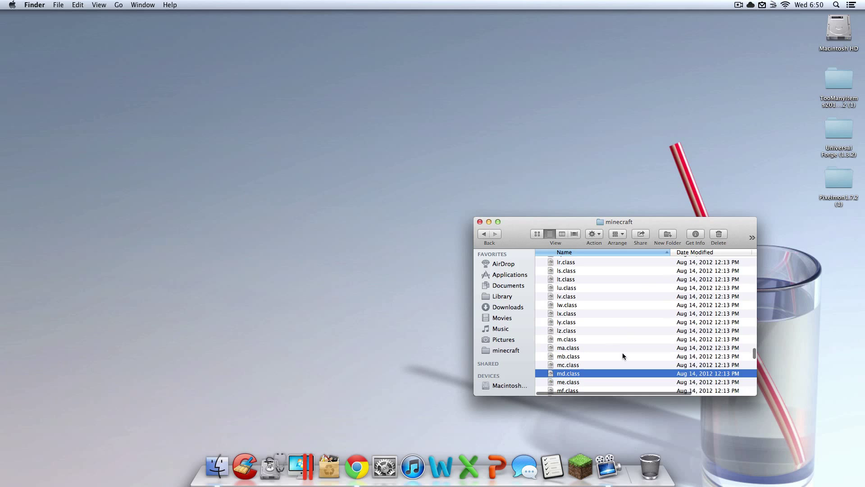
scroll(622, 356, down, 8)
click(610, 342)
click(856, 267)
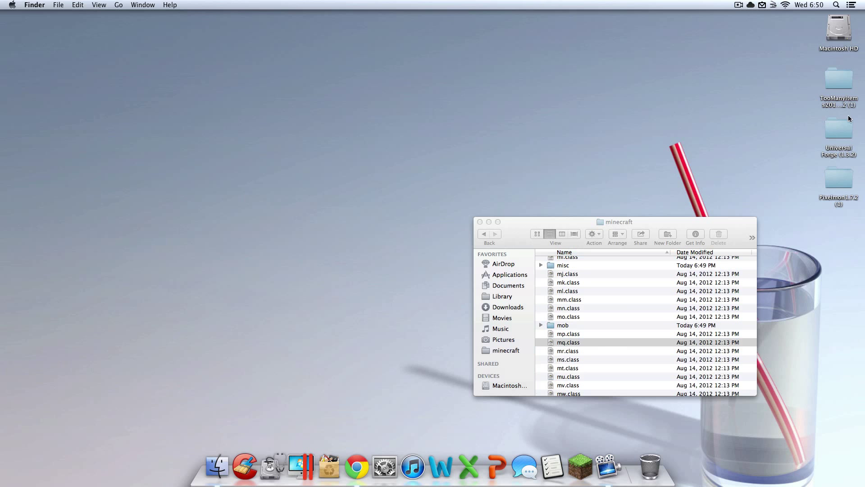
double_click(839, 76)
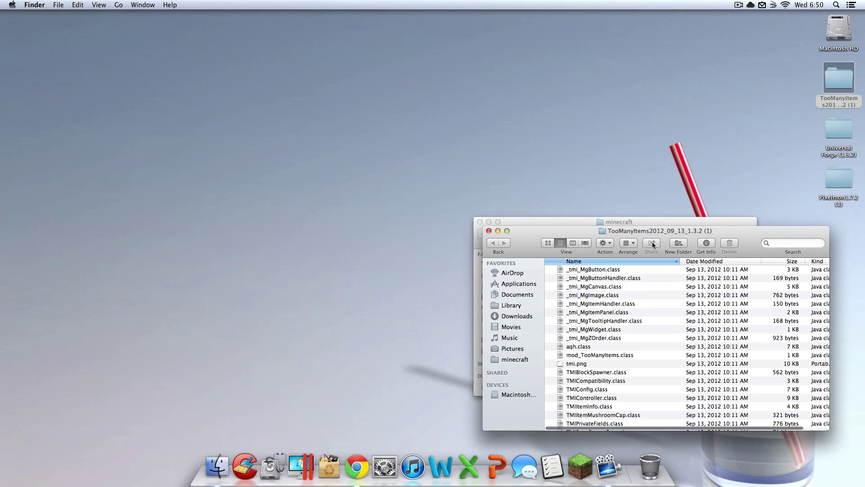
Move the TooManyItems window clear of the minecraft window and copy all 22 of its files.
drag(692, 200, 299, 16)
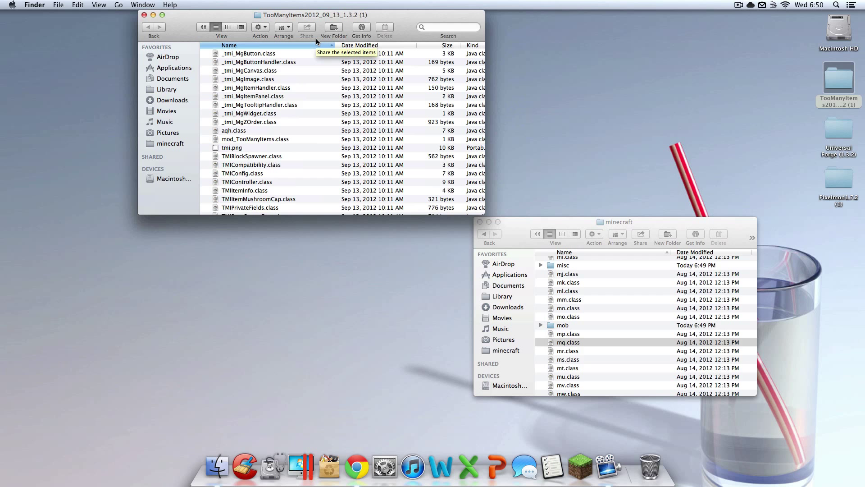
click(328, 148)
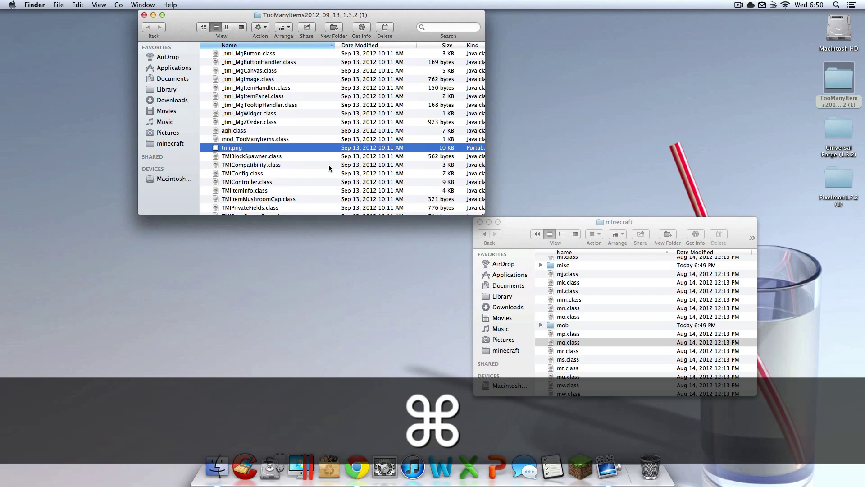
key(super+a)
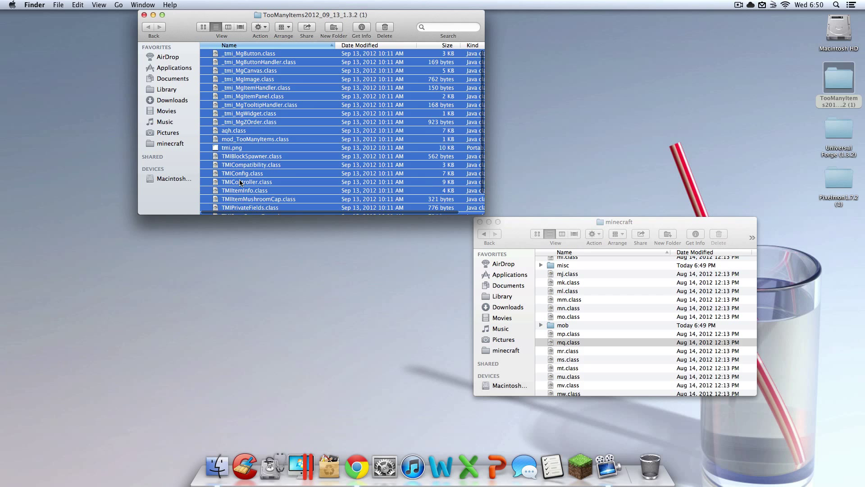
right_click(269, 149)
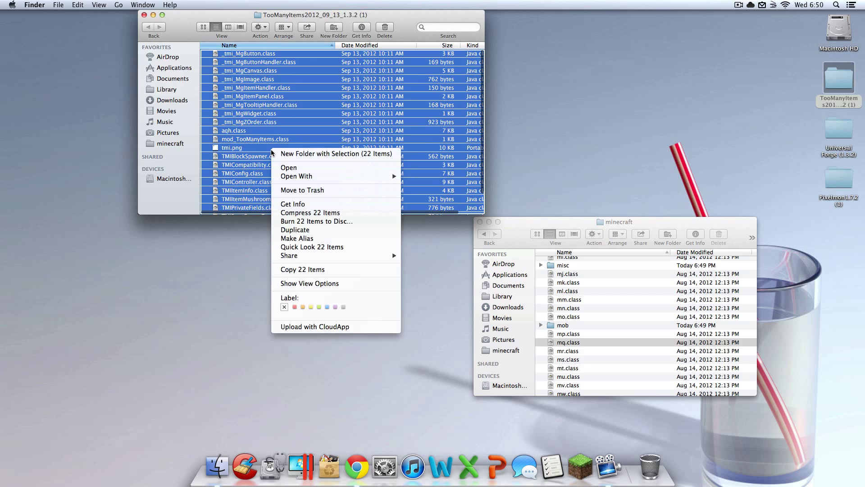
click(340, 273)
key(super+c)
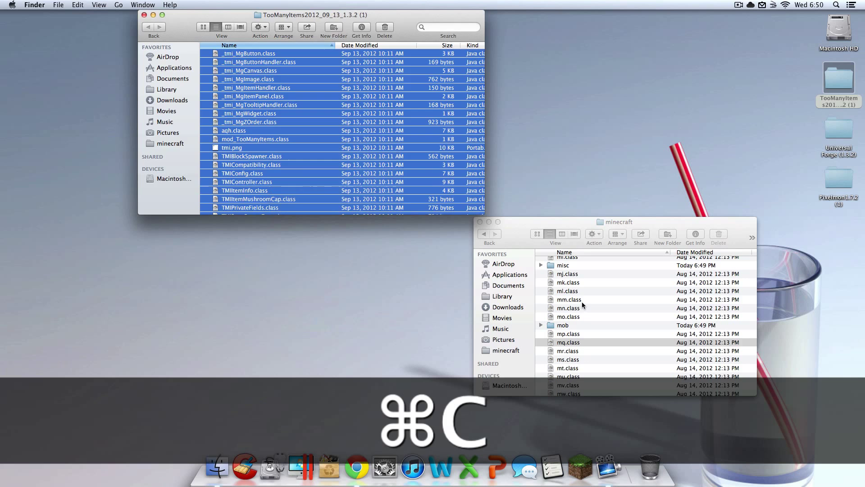
Paste the TooManyItems files into the extracted minecraft folder, replacing aqh.class, and close the TooManyItems window.
click(569, 306)
key(super+v)
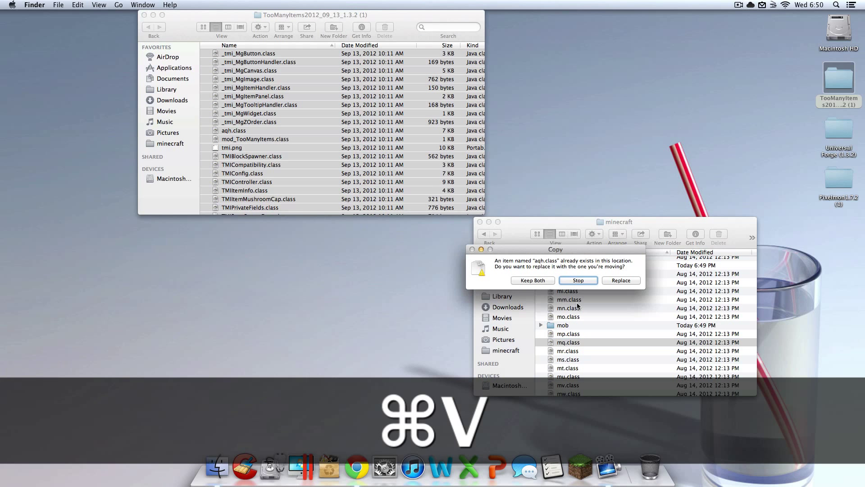
click(633, 280)
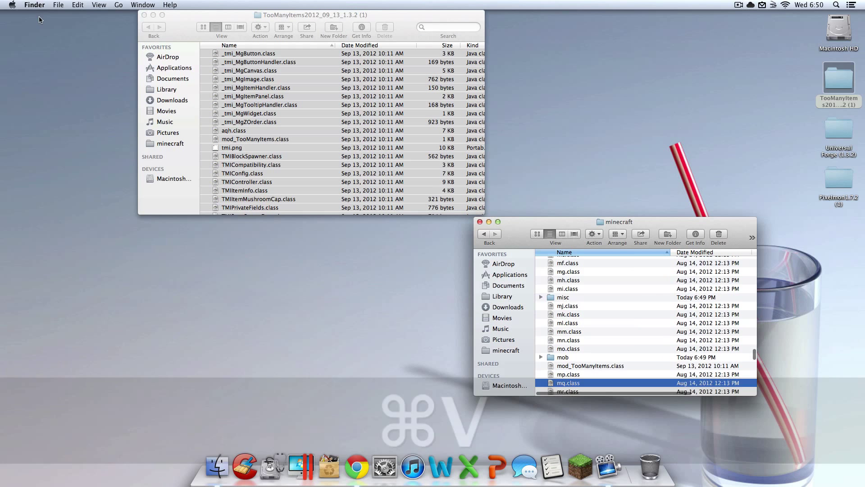
click(144, 14)
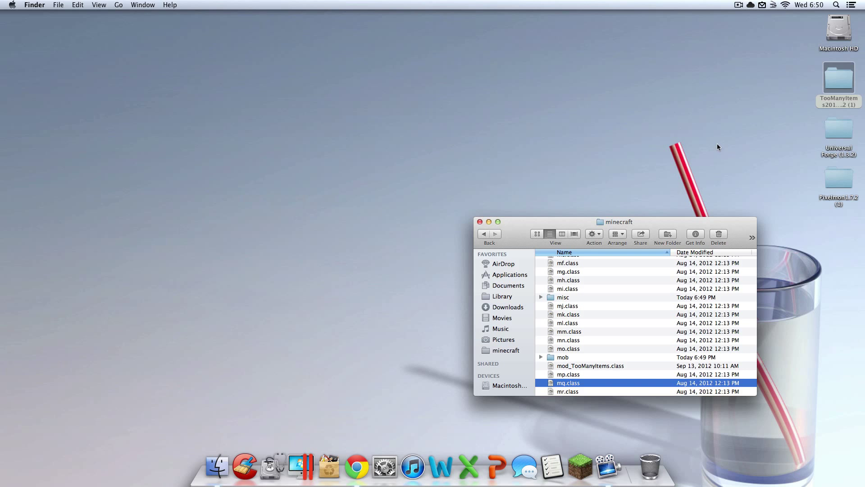
Open the Universal Forge (1.3.2) folder from the desktop and arrange its window beside the minecraft window.
drag(709, 237, 508, 120)
click(700, 165)
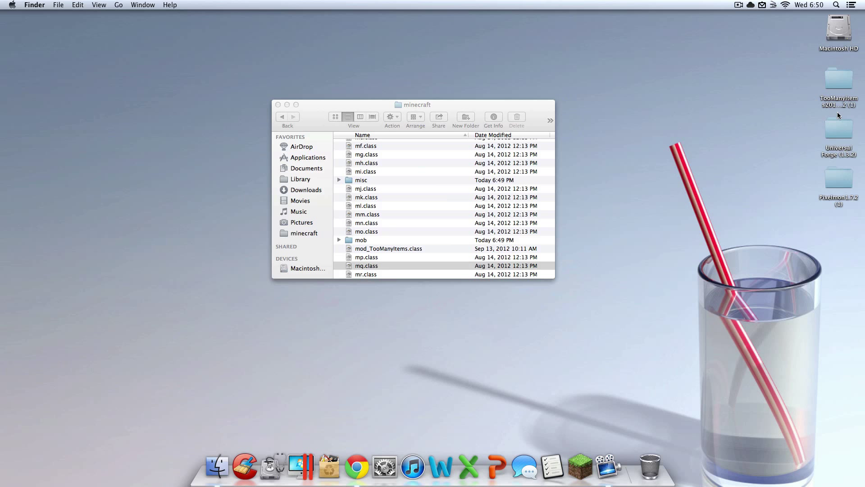
double_click(841, 128)
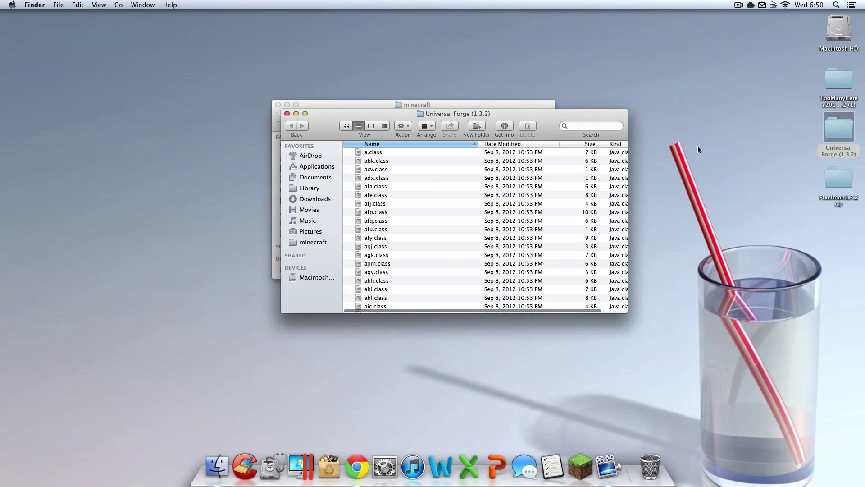
drag(489, 114, 281, 13)
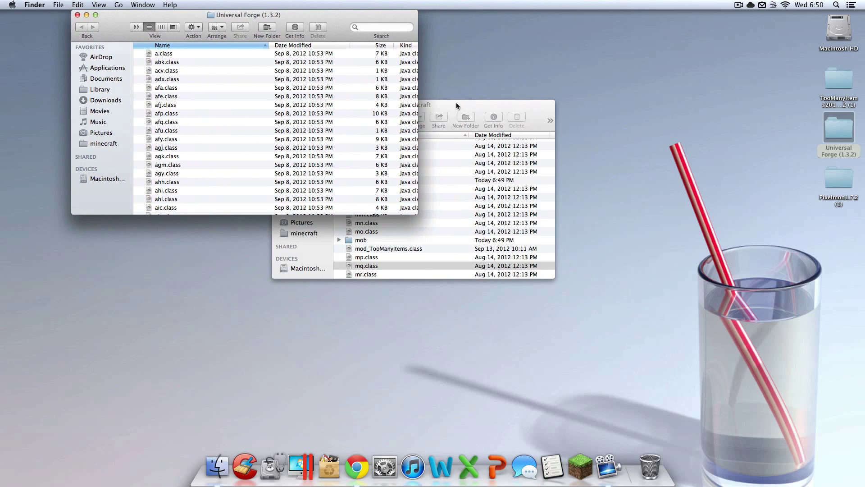
drag(456, 102, 665, 161)
click(301, 138)
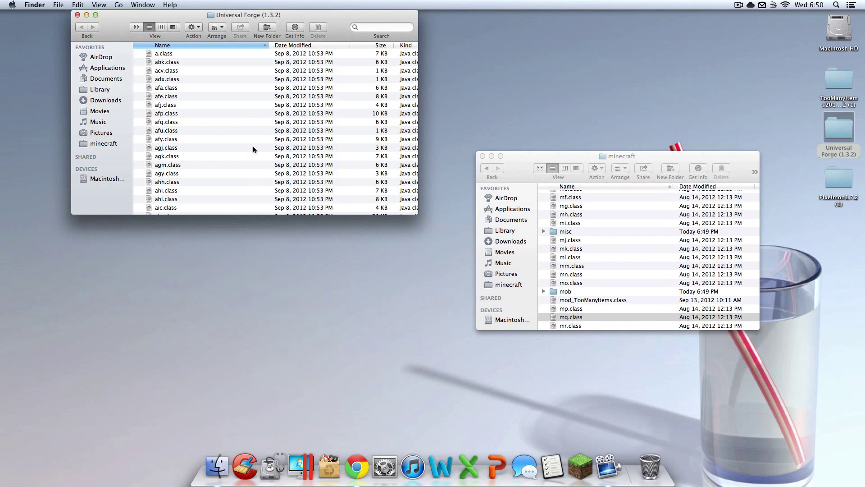
Select and copy all the files in the Universal Forge (1.3.2) folder.
scroll(269, 163, down, 15)
scroll(268, 166, up, 15)
key(super+a)
key(super+c)
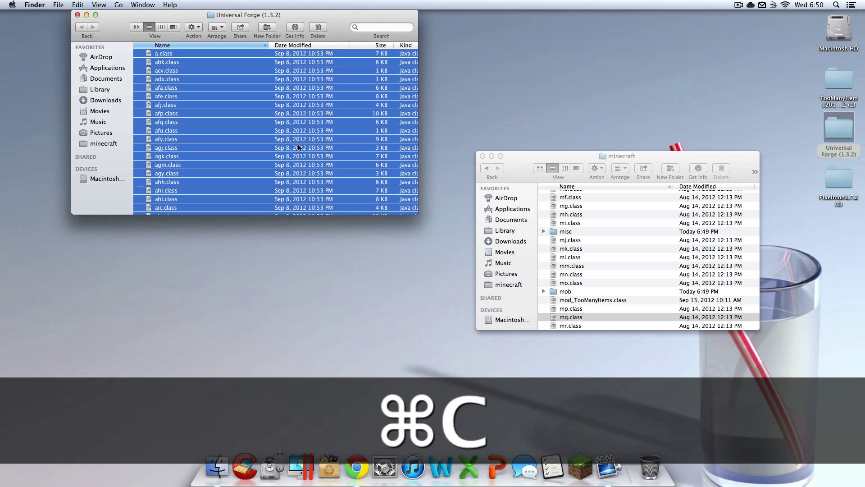
right_click(298, 147)
click(397, 266)
Paste the Forge files into the extracted minecraft folder, replacing all existing duplicates, and close the Universal Forge window.
click(568, 263)
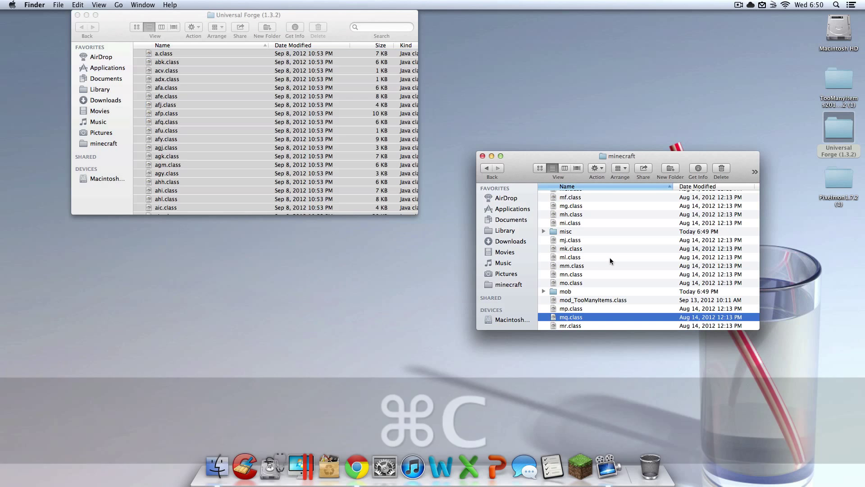
key(super+v)
click(474, 280)
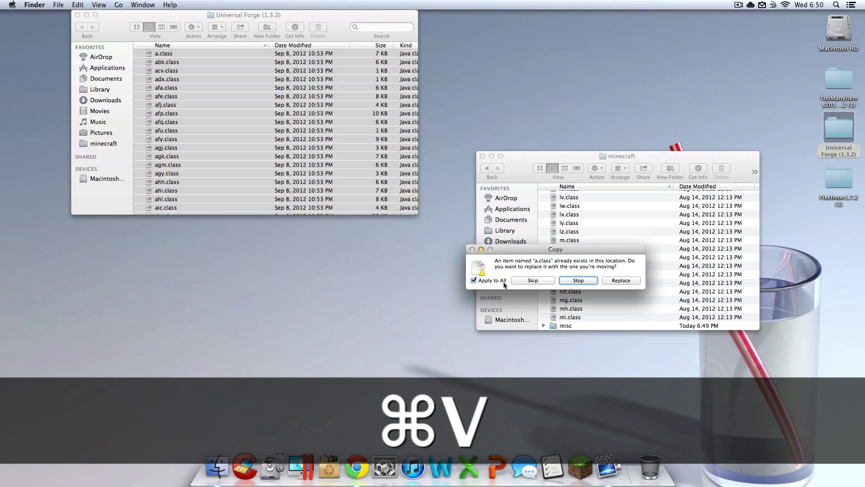
click(636, 280)
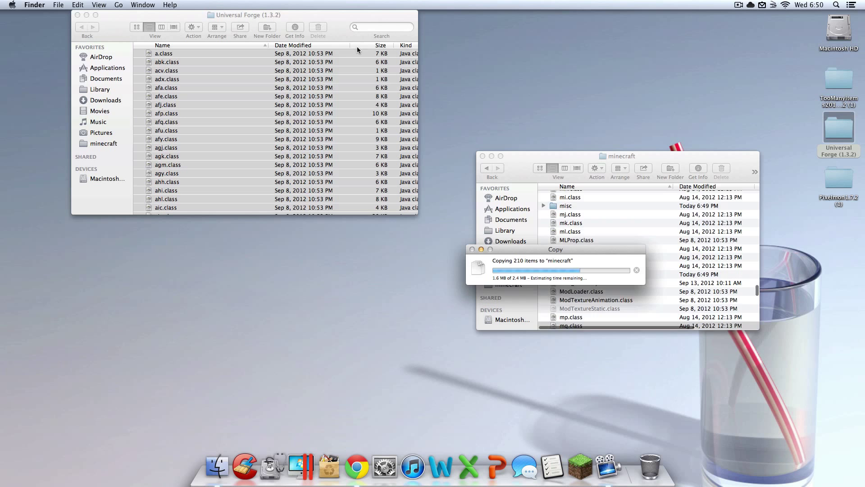
click(78, 15)
drag(601, 158, 425, 145)
click(862, 257)
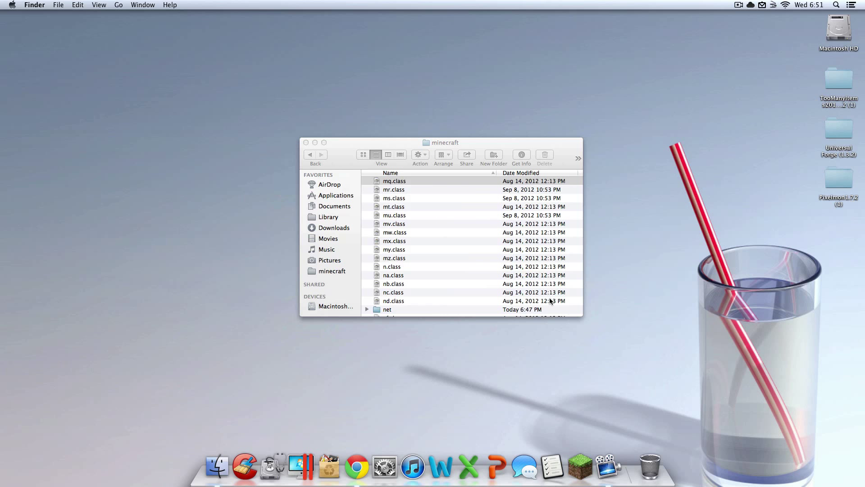
Return to the bin folder and rename the modified minecraft folder to minecraft.jar through its info window, accepting the added extension.
click(846, 136)
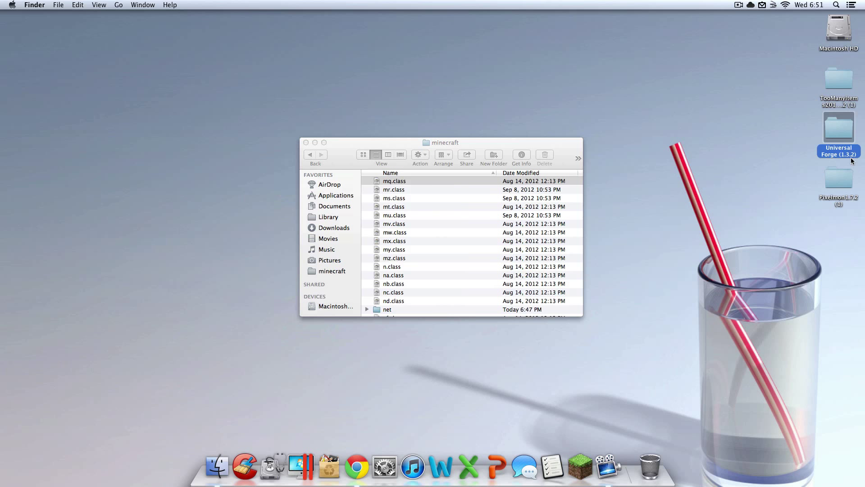
drag(522, 251, 522, 250)
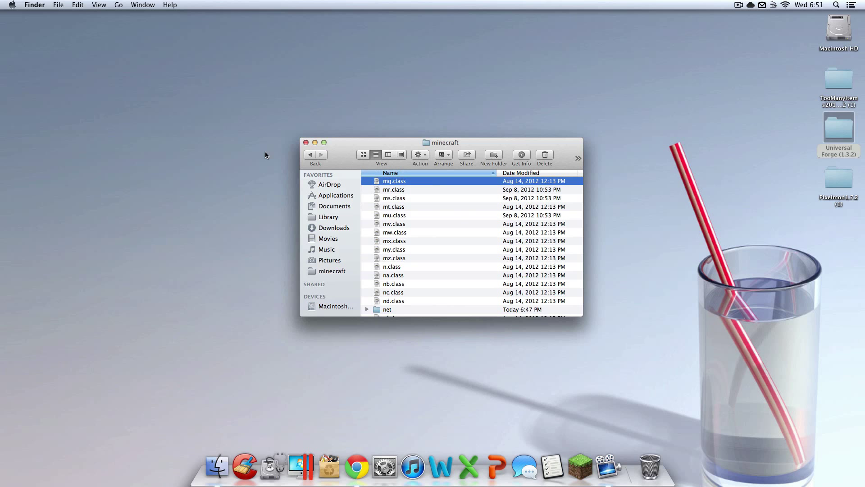
click(308, 154)
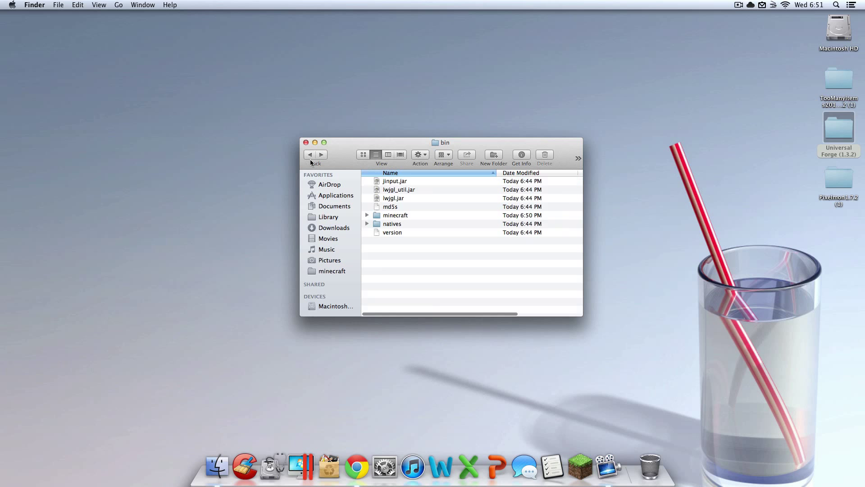
click(424, 215)
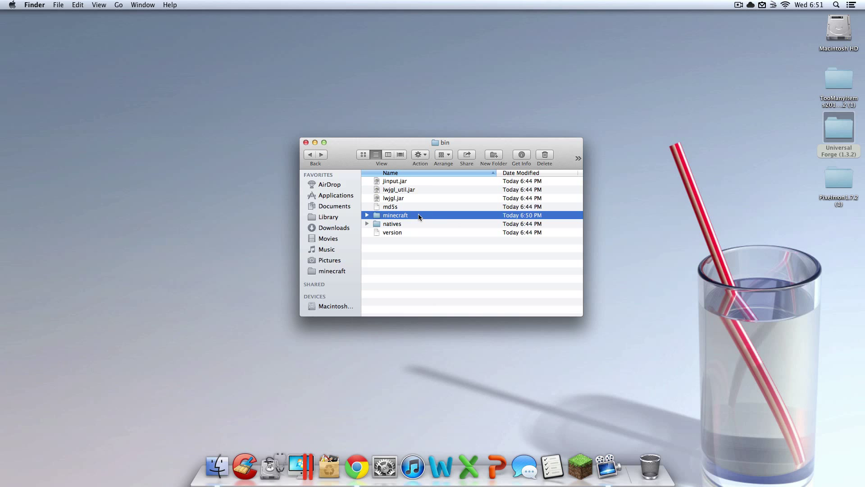
right_click(414, 216)
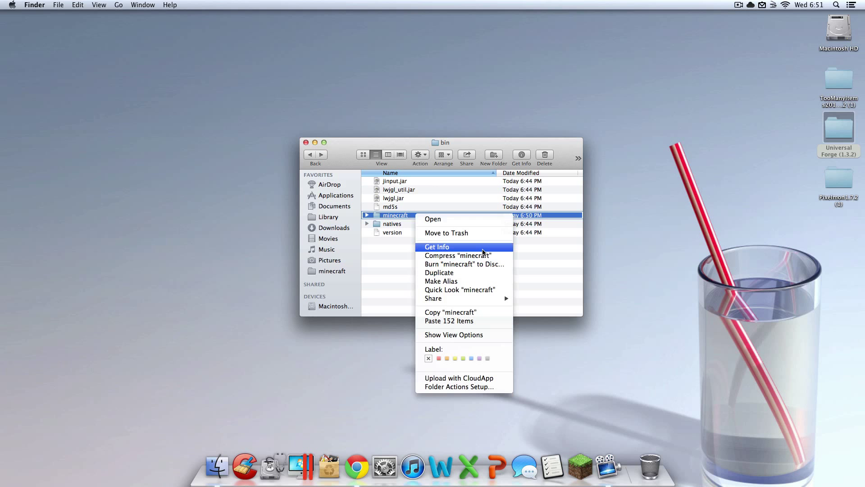
click(482, 251)
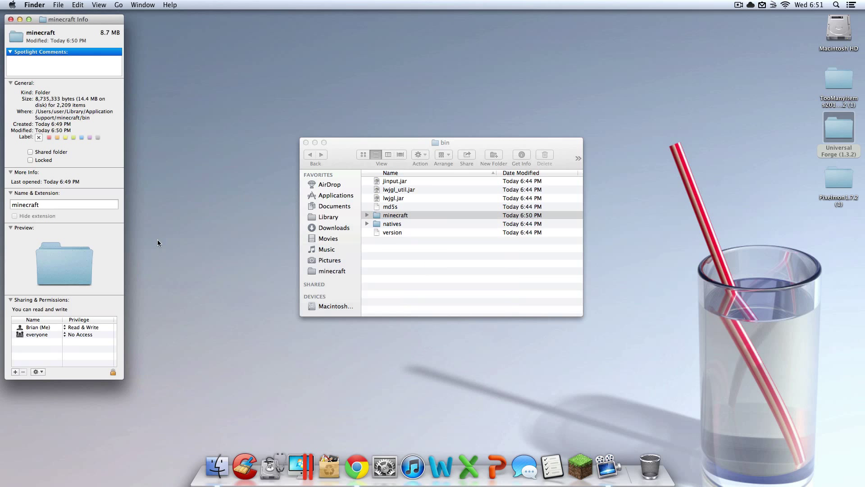
click(58, 206)
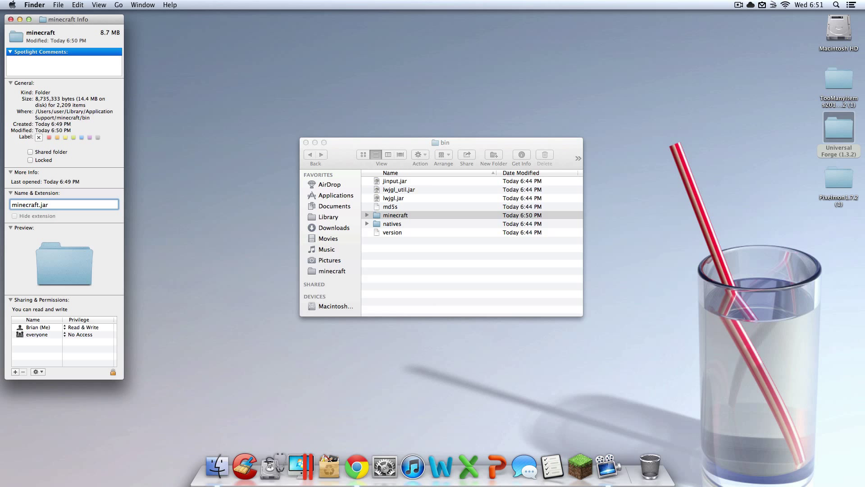
key(Return)
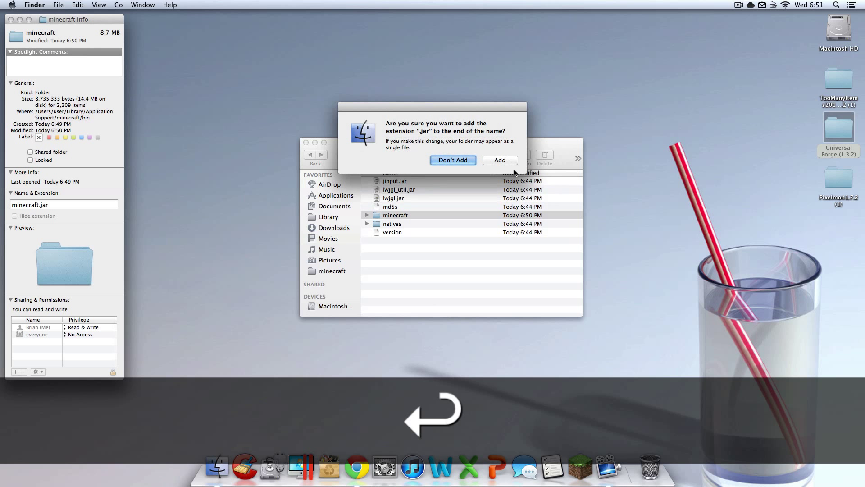
click(499, 161)
click(11, 20)
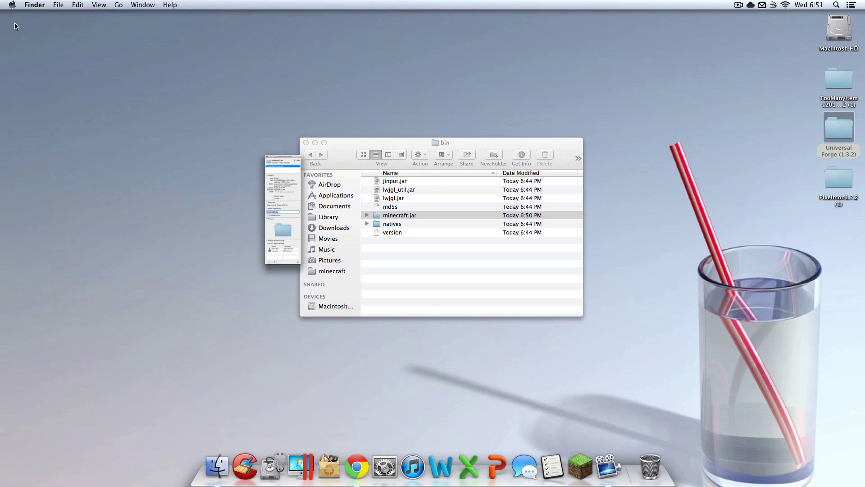
click(421, 217)
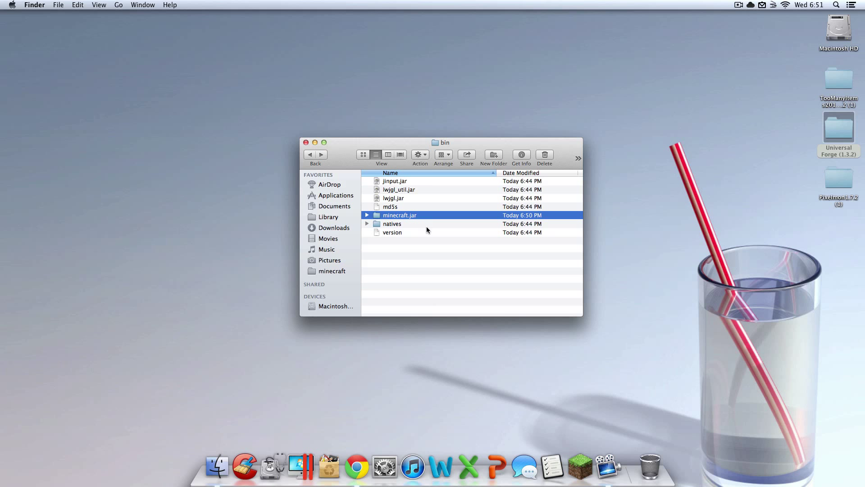
click(433, 272)
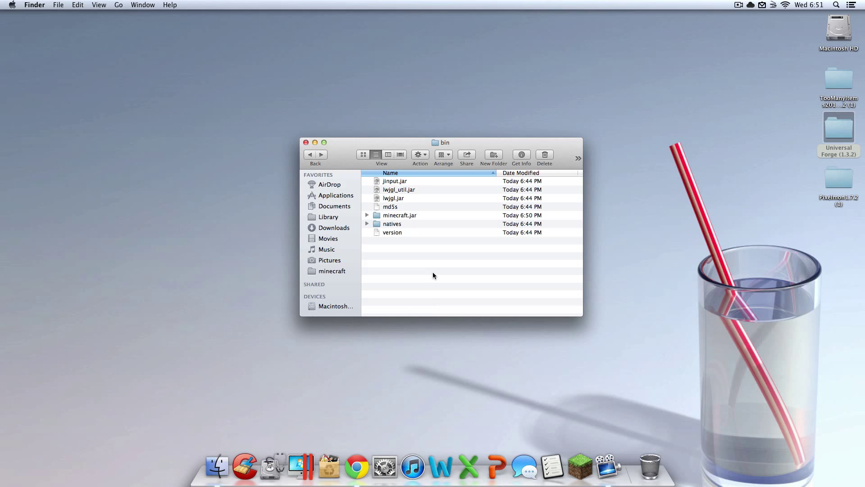
Go back to the main minecraft folder and open the Pixelmon1.7.2 folder from the desktop in a window below it.
click(312, 154)
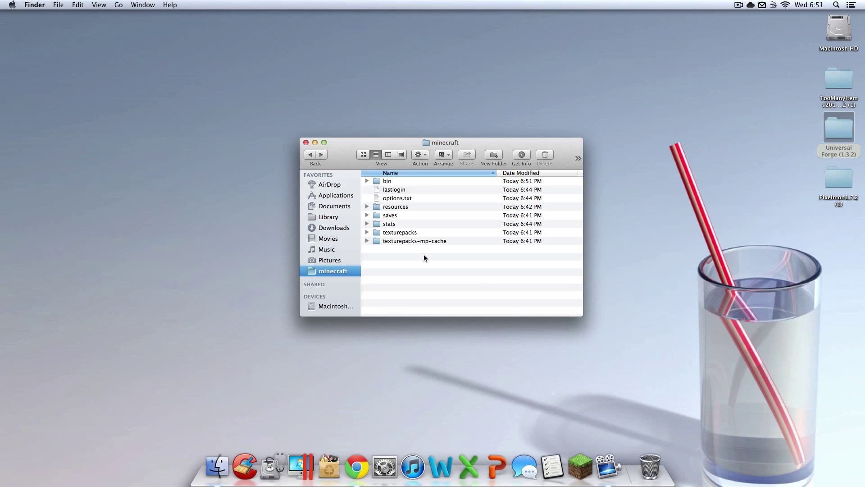
drag(447, 148, 447, 2)
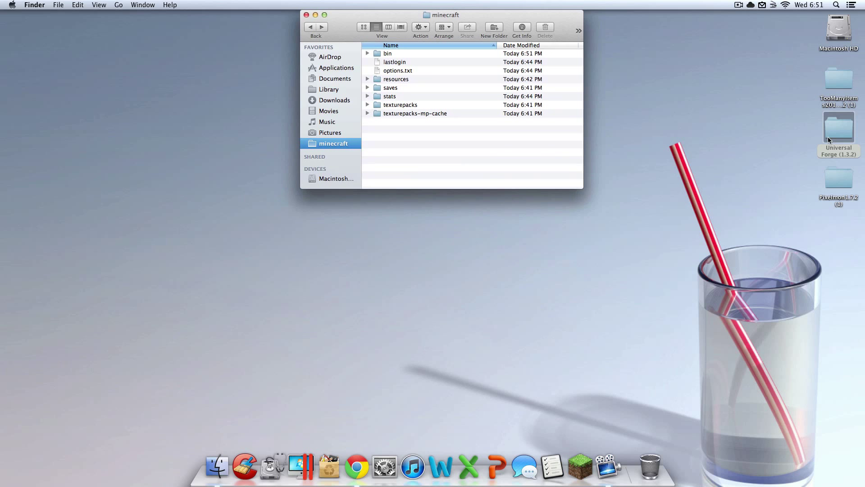
click(818, 208)
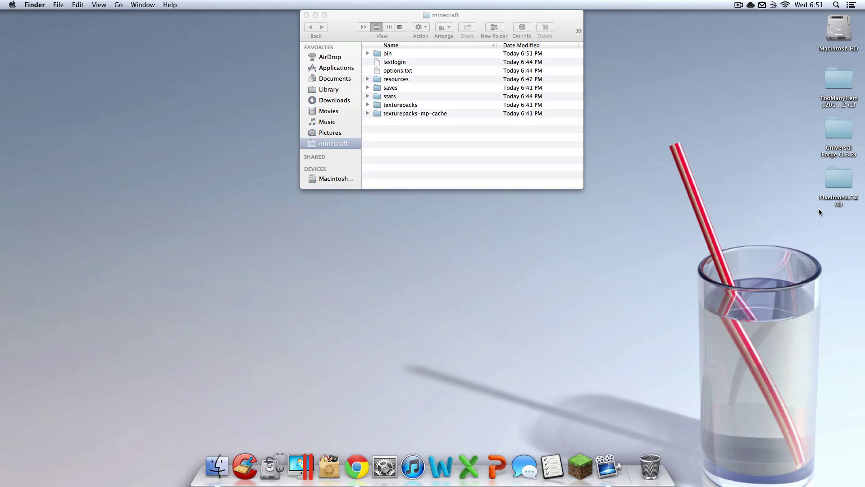
double_click(839, 179)
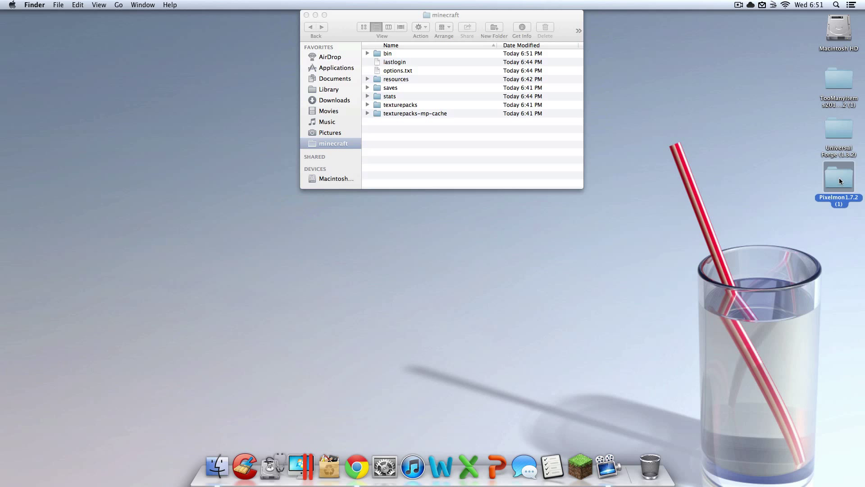
drag(469, 23, 438, 199)
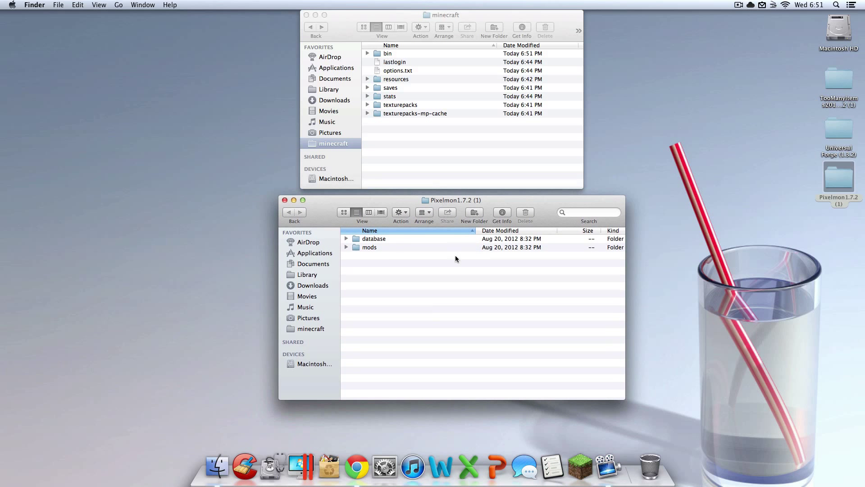
Copy the database and mods folders from Pixelmon1.7.2 into the main minecraft folder and close the Pixelmon1.7.2 window.
drag(389, 263, 389, 239)
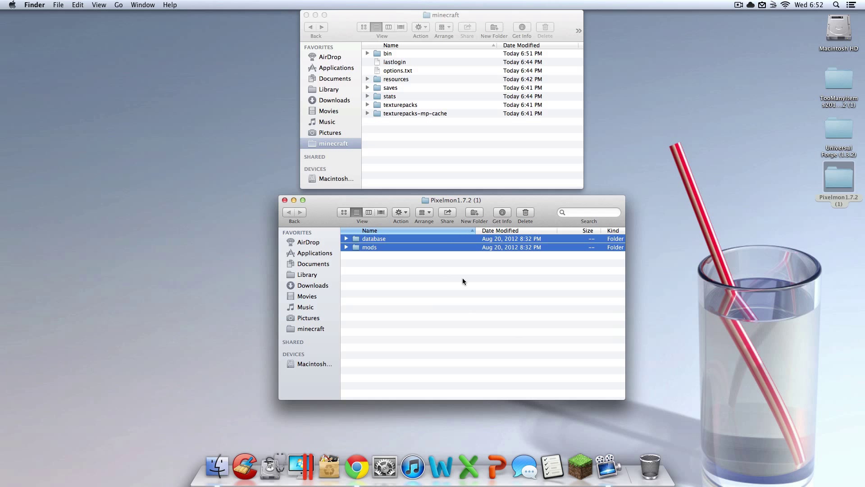
right_click(375, 251)
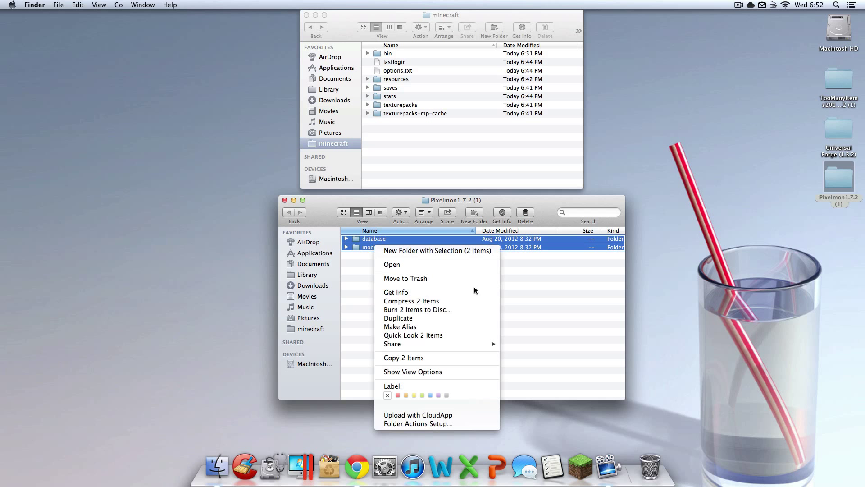
click(468, 357)
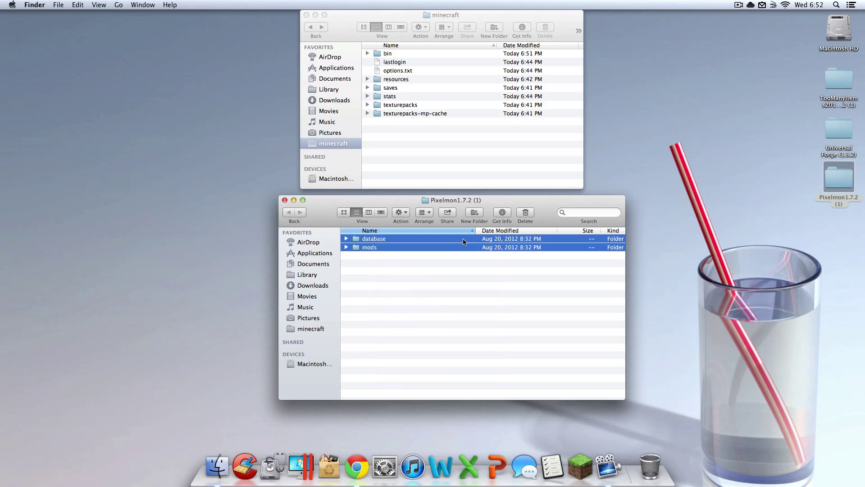
click(441, 153)
right_click(444, 154)
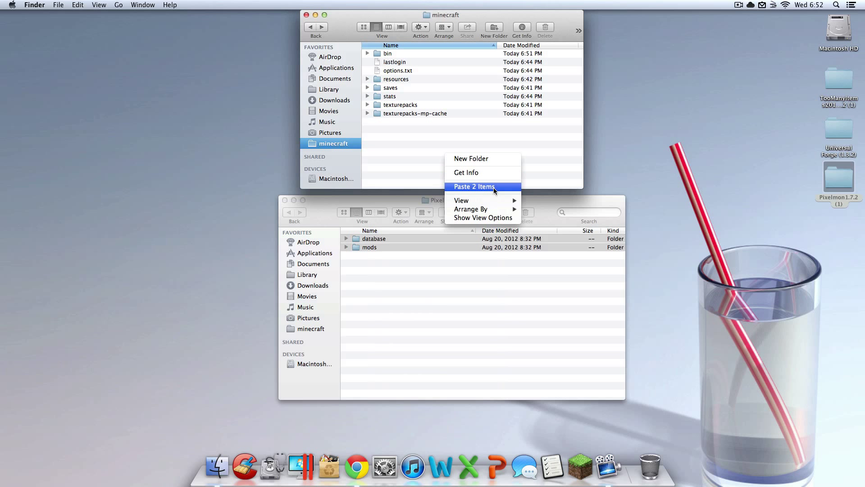
click(473, 187)
drag(380, 247, 412, 245)
click(394, 304)
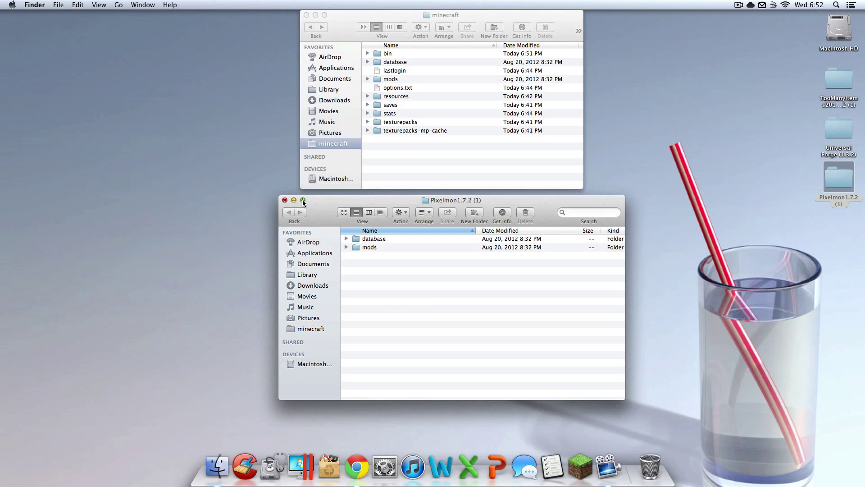
click(285, 200)
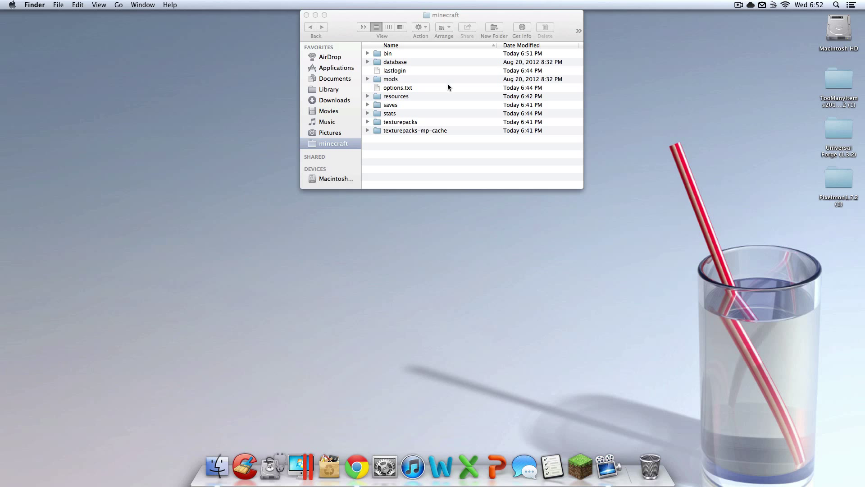
Check the pasted mods and database folders in the minecraft folder and close its window.
click(426, 79)
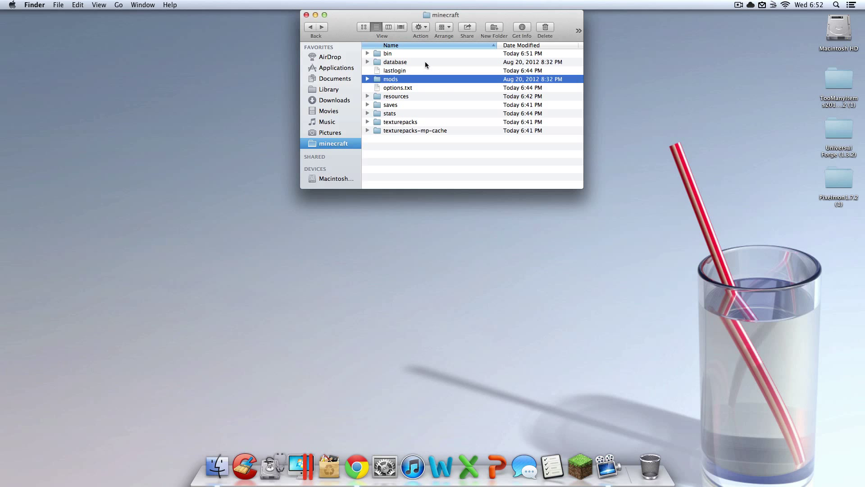
click(425, 61)
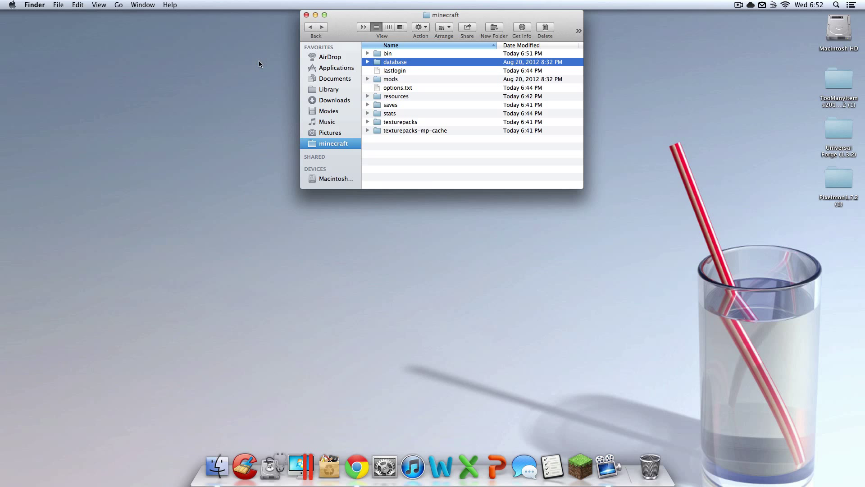
click(306, 16)
Launch Minecraft, log in with the saved account, and review the mod list before returning to the title screen.
click(580, 462)
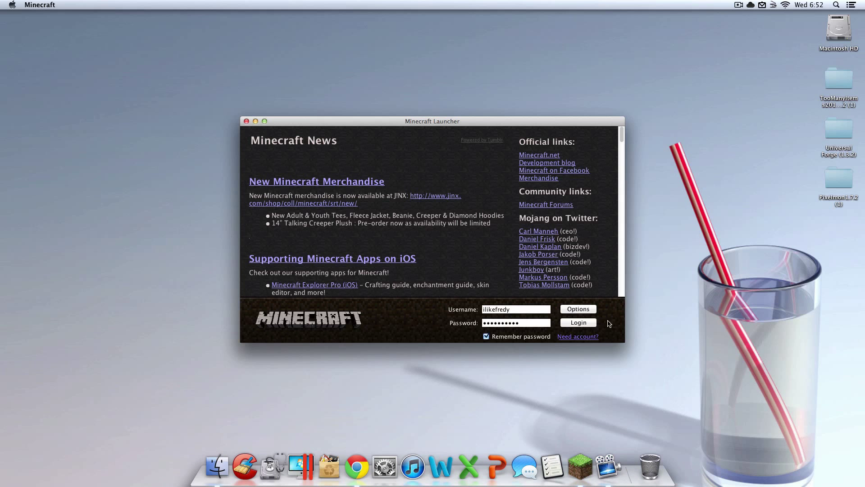
click(594, 326)
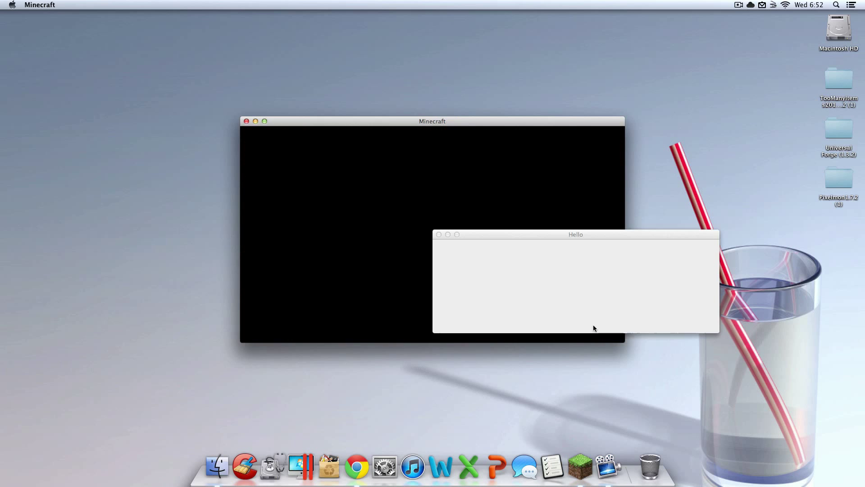
drag(613, 237, 467, 214)
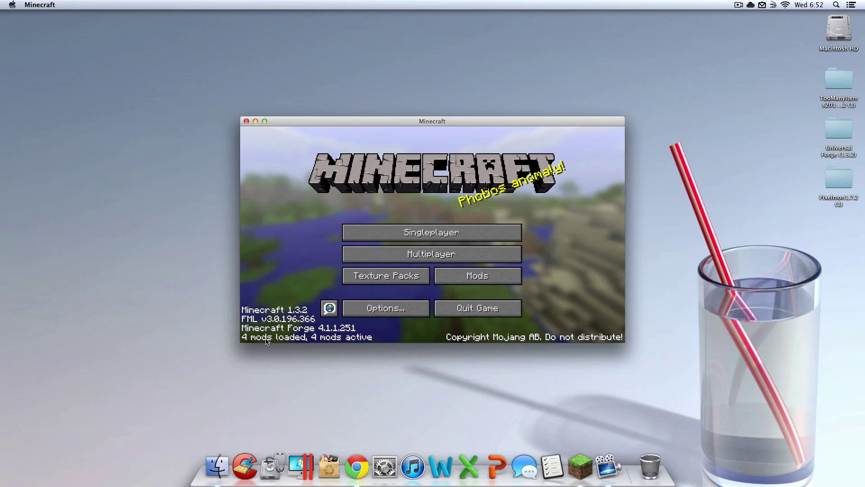
click(468, 280)
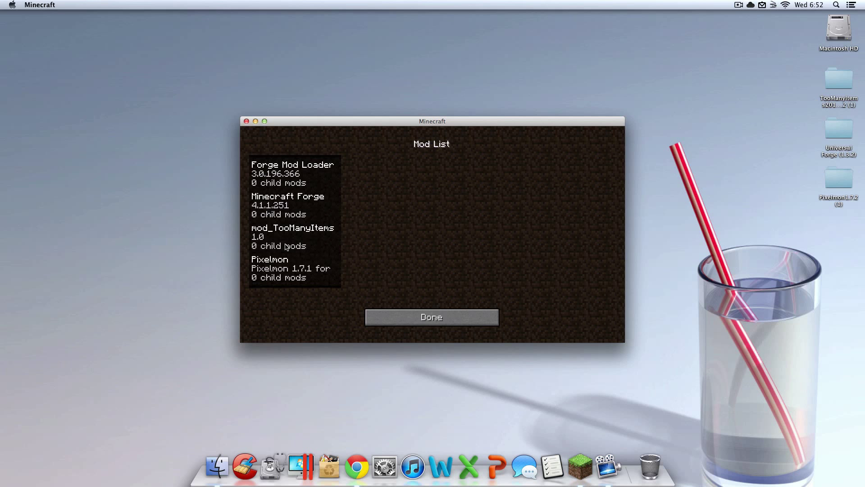
click(450, 317)
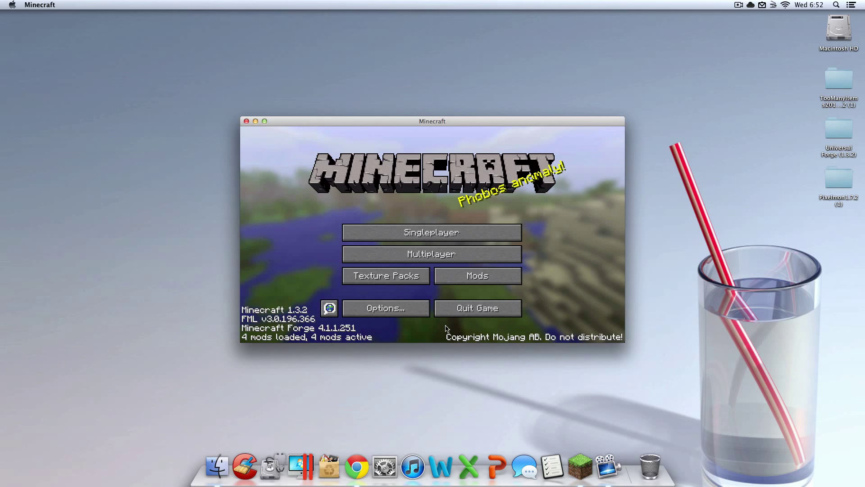
Create a new singleplayer world named New World in Survival game mode.
click(465, 230)
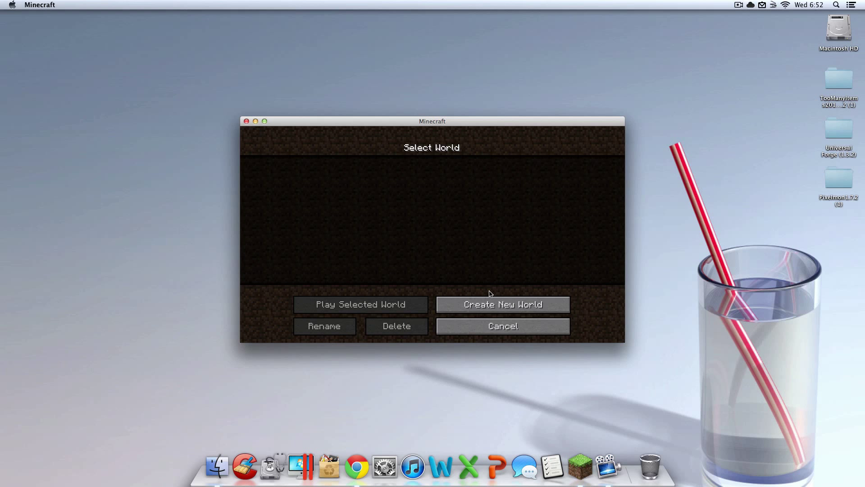
click(505, 306)
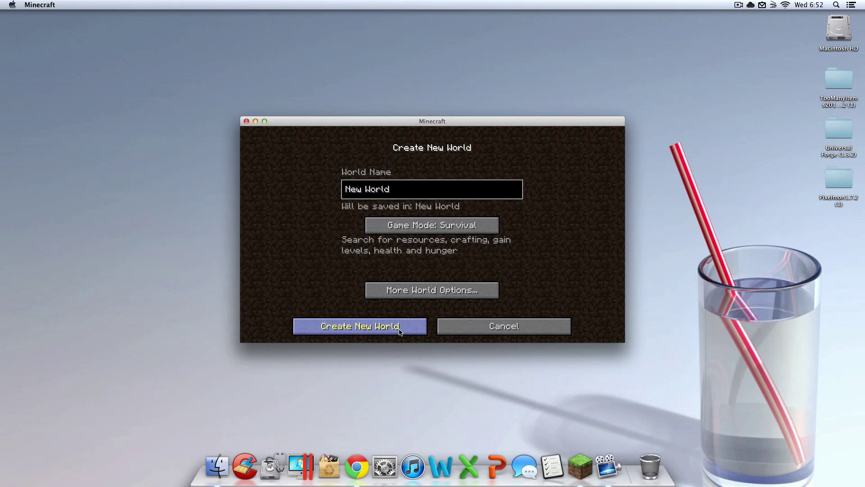
click(366, 326)
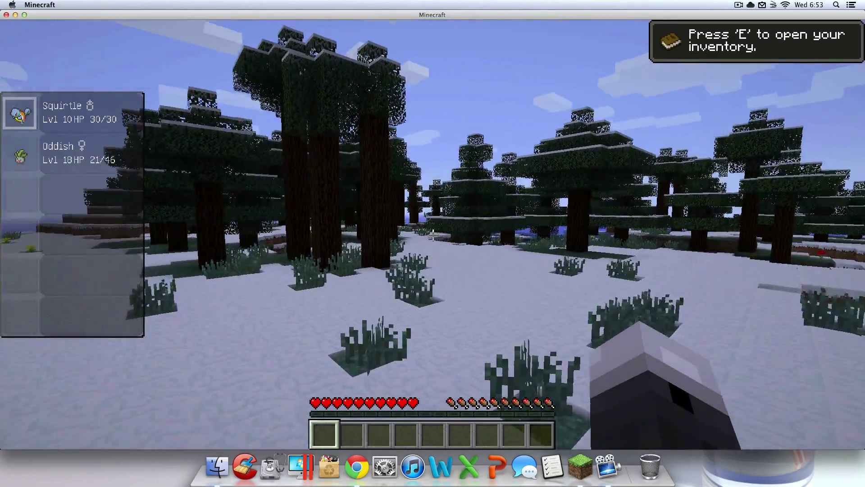
Explore the snowy terrain around the spawn point of the new world.
key(w)
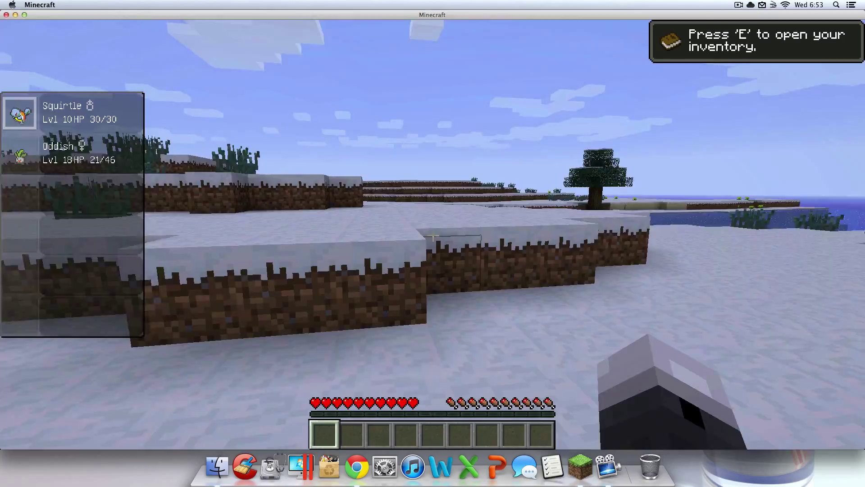
key(space)
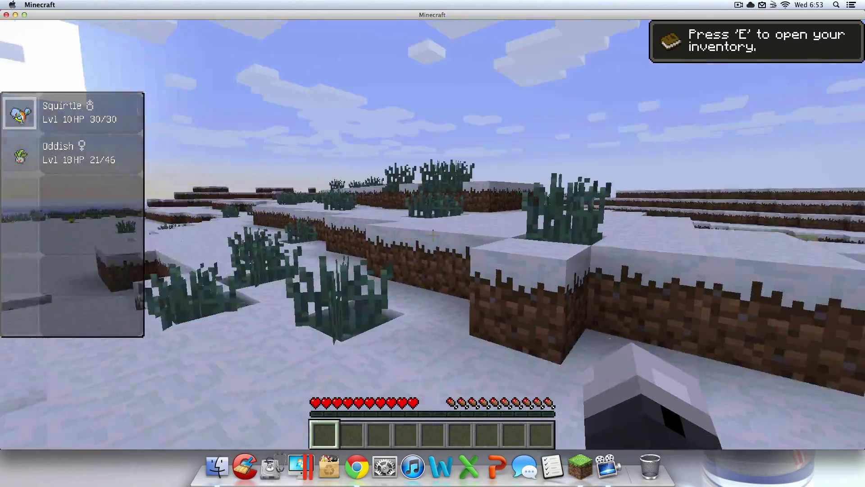
key(w)
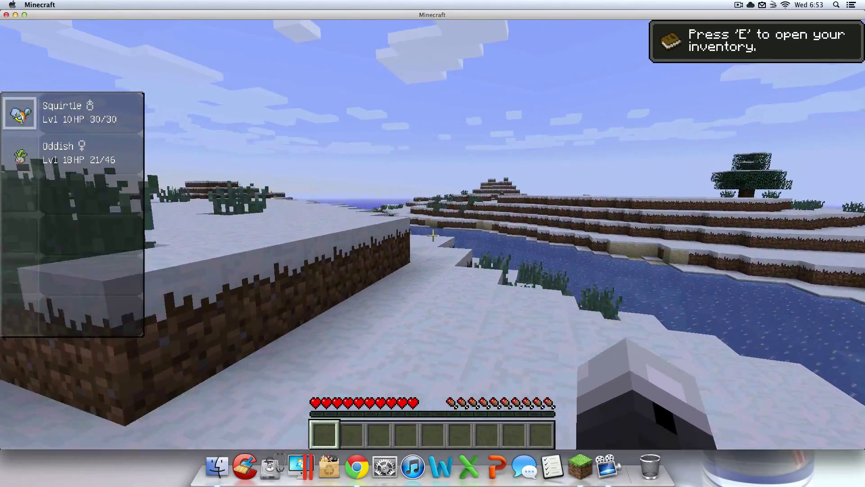
key(w)
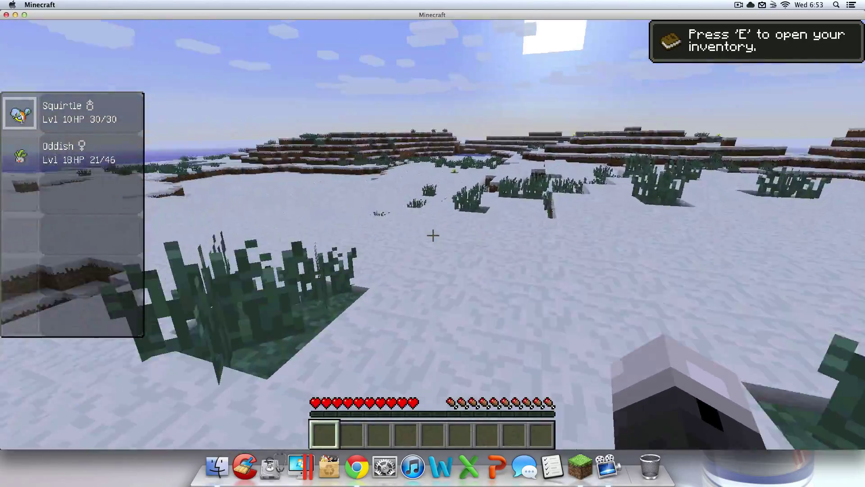
key(w)
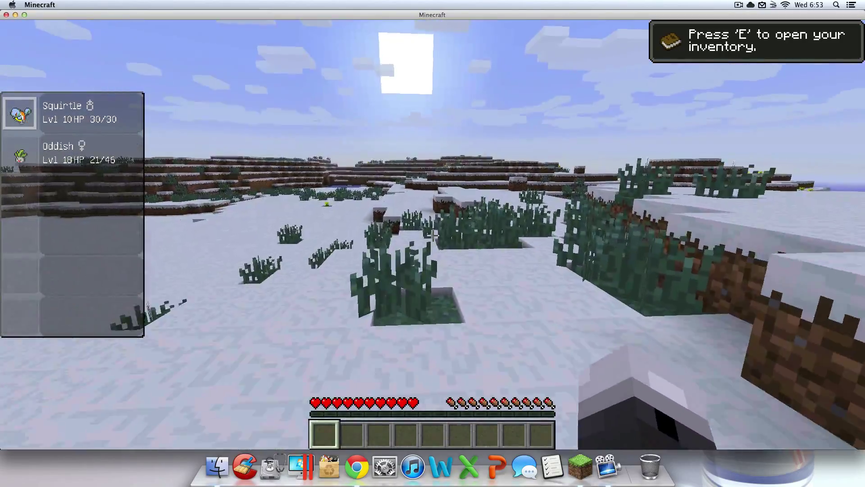
key(w)
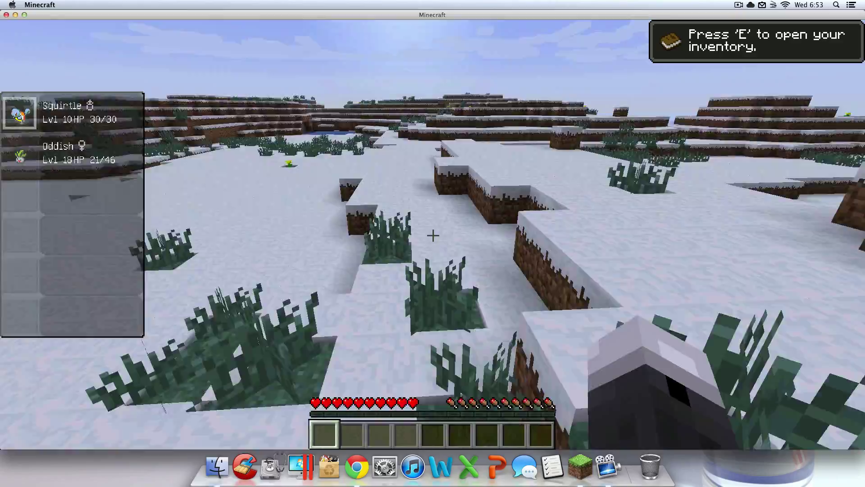
key(w)
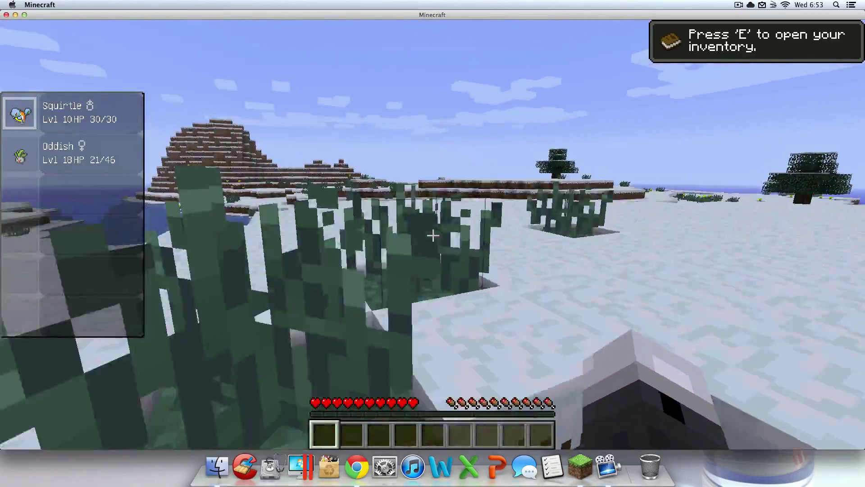
key(w)
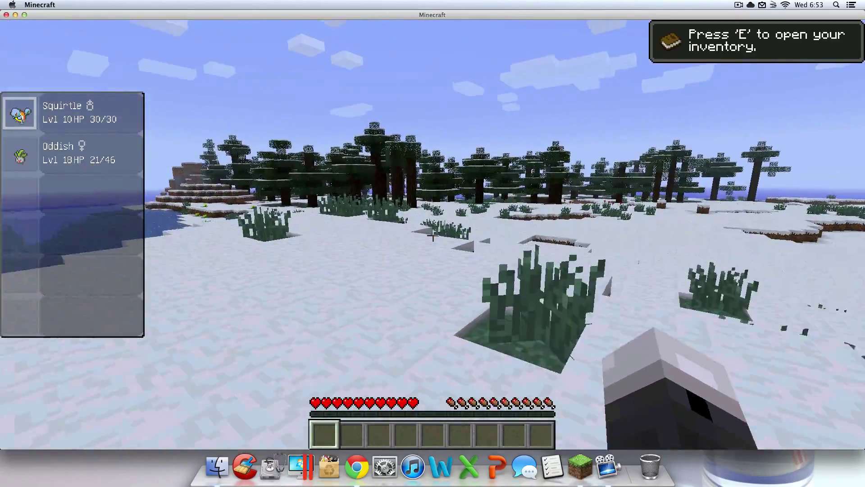
Add MasterBalls to the first hotbar slot from the third TooManyItems page and close the inventory.
key(e)
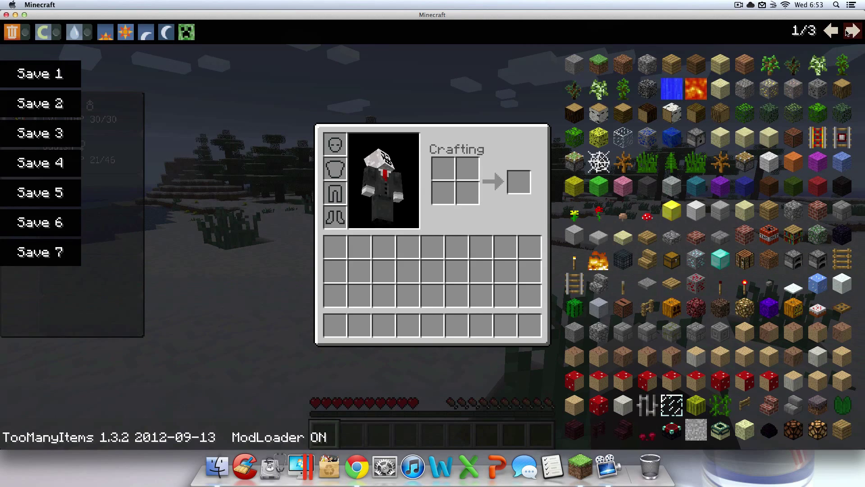
click(830, 32)
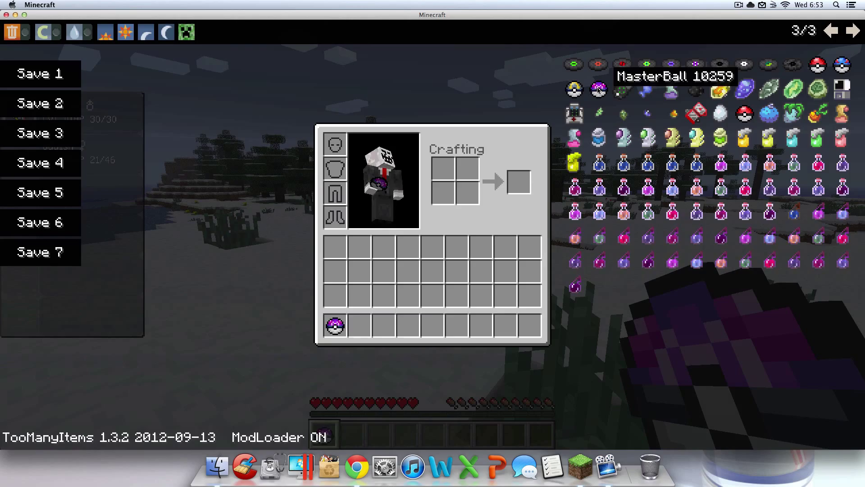
click(598, 89)
click(359, 325)
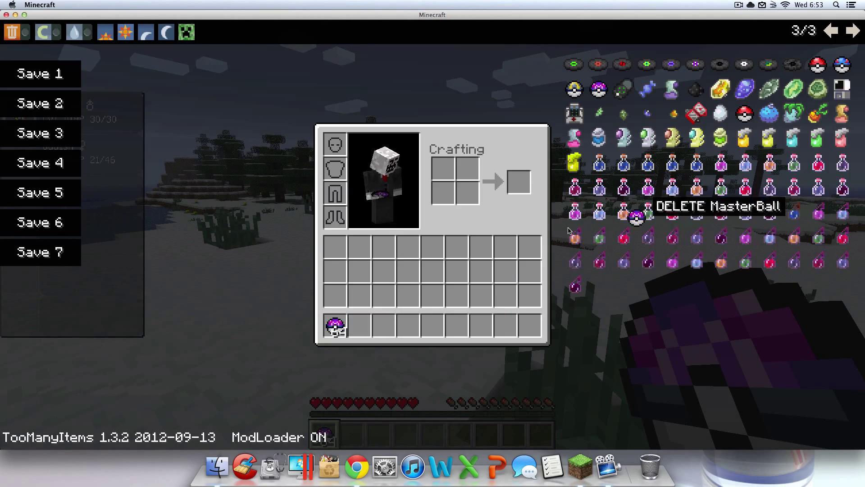
click(569, 231)
key(e)
Add the grey machine item from the third TooManyItems page to the second hotbar slot and use it on the snowy ground.
key(e)
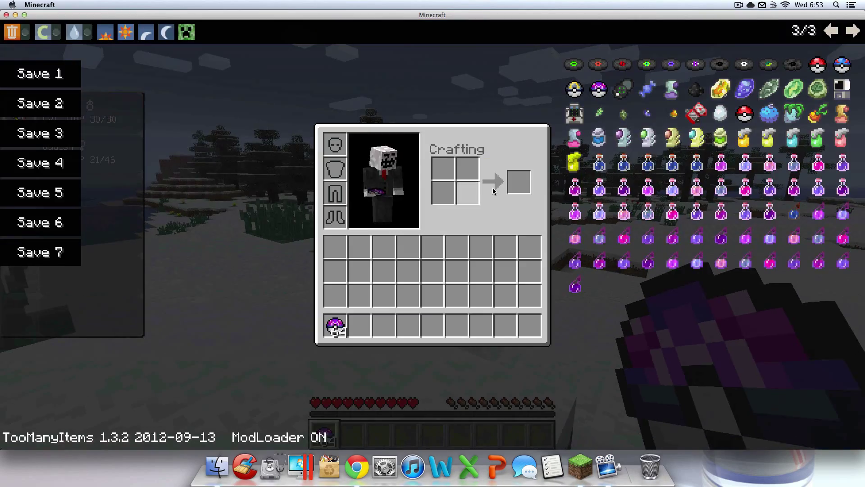
click(572, 116)
key(e)
key(2)
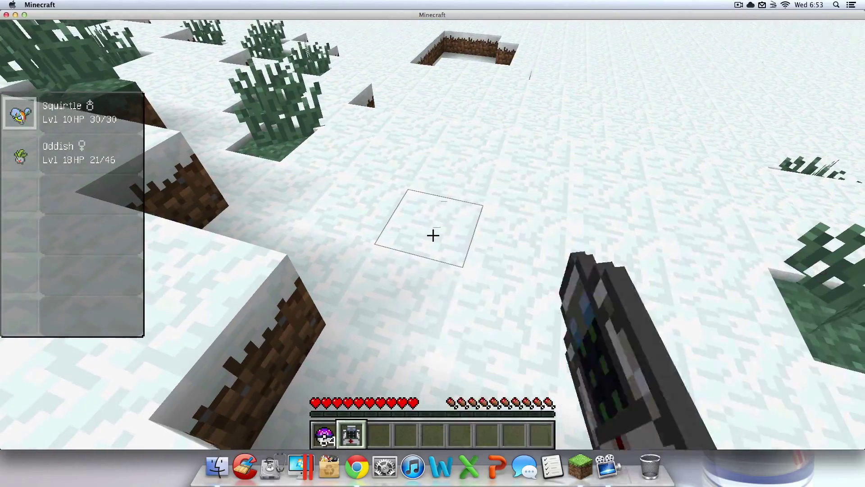
click(433, 235)
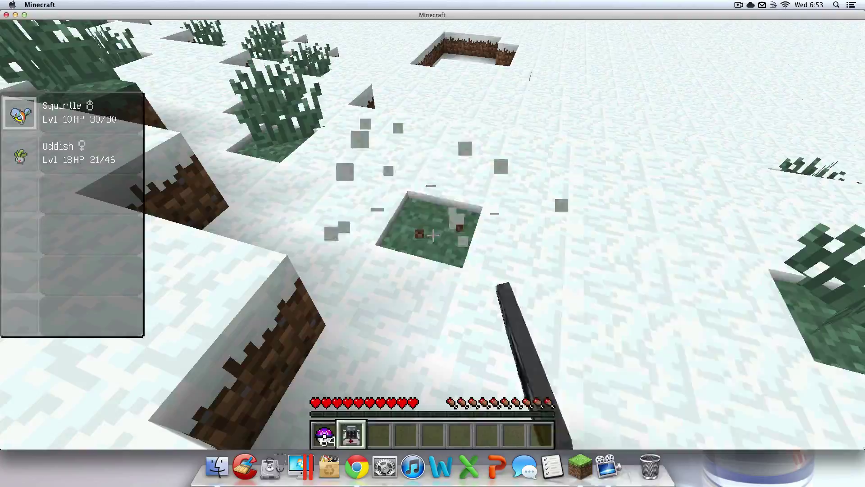
right_click(433, 234)
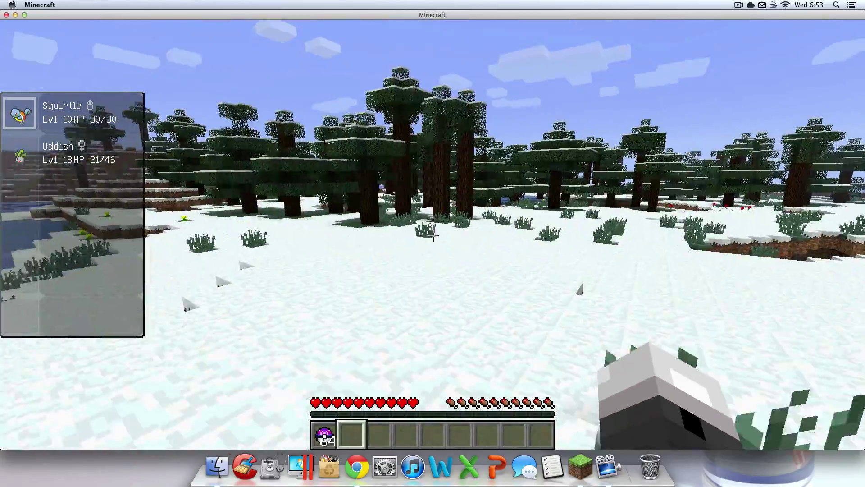
Turn on Creative mode through TooManyItems and return to the game.
key(w)
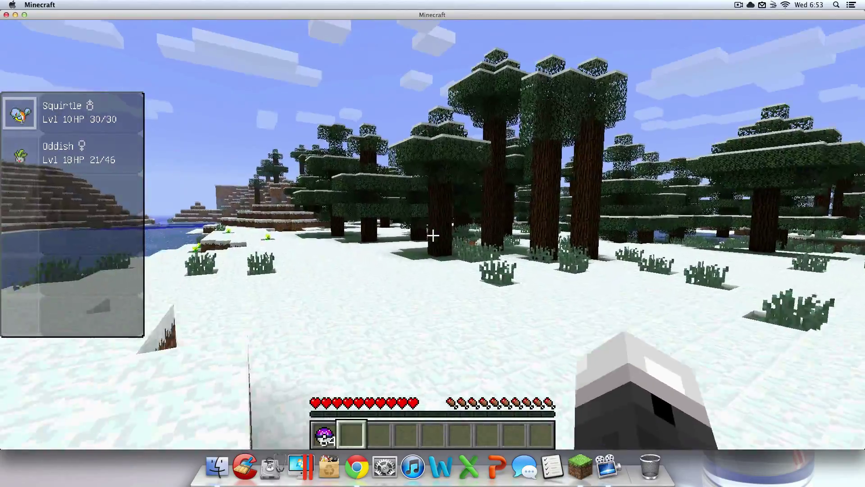
key(e)
click(51, 34)
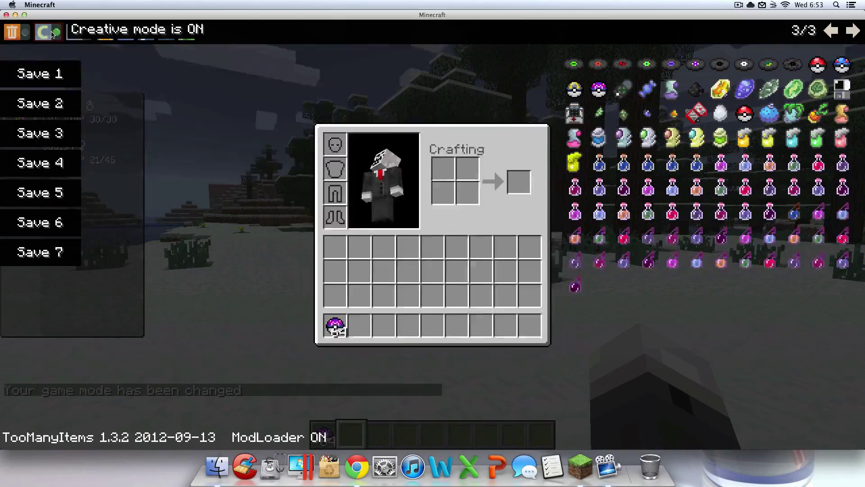
key(e)
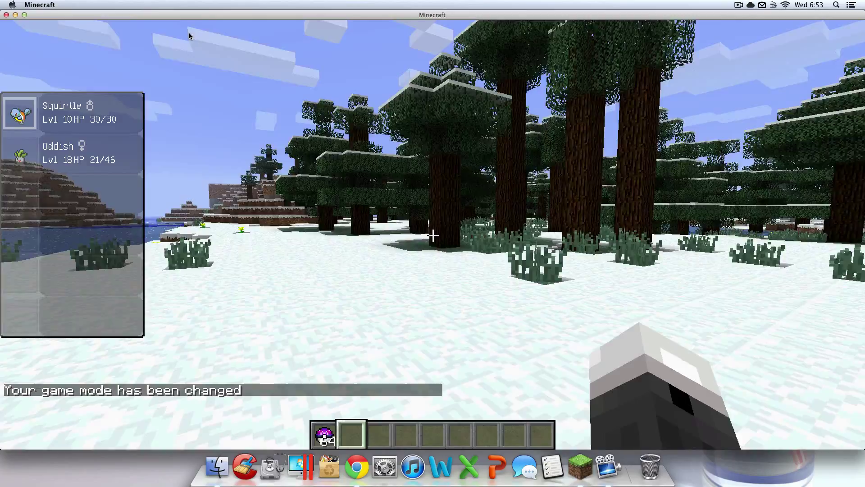
Walk through the snowy spruce forest to the frozen lake, then send out Squirtle and retrieve it.
key(w)
key(w)
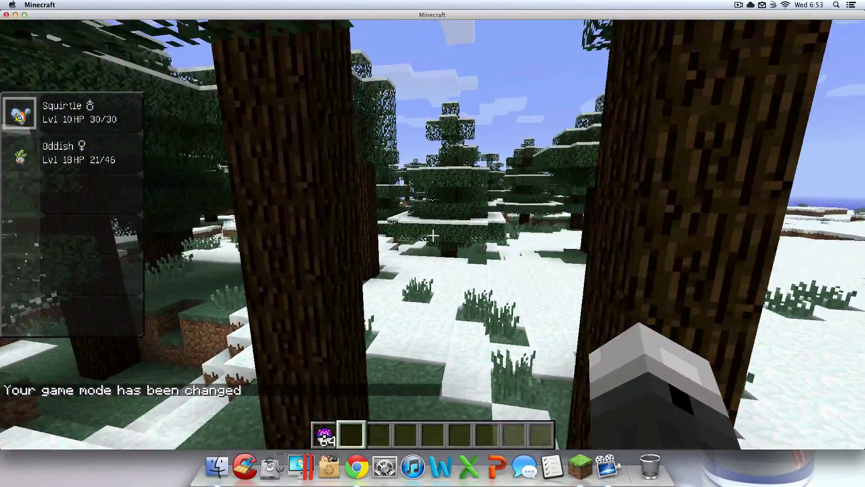
key(w)
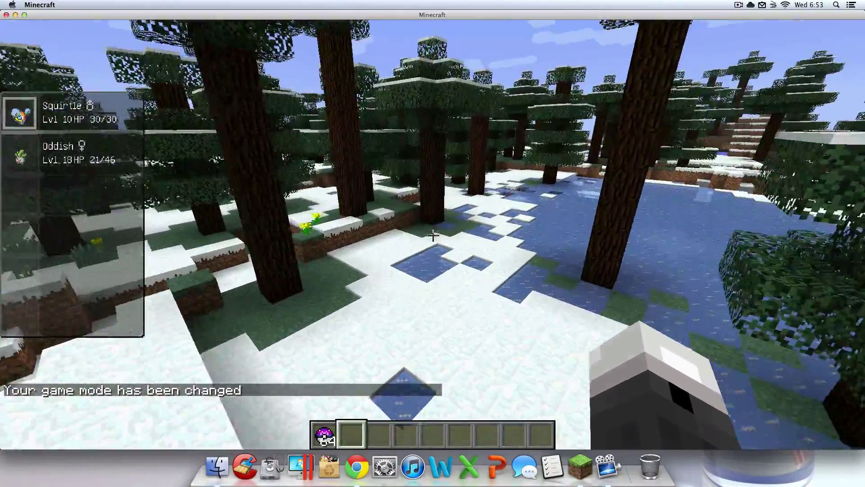
key(r)
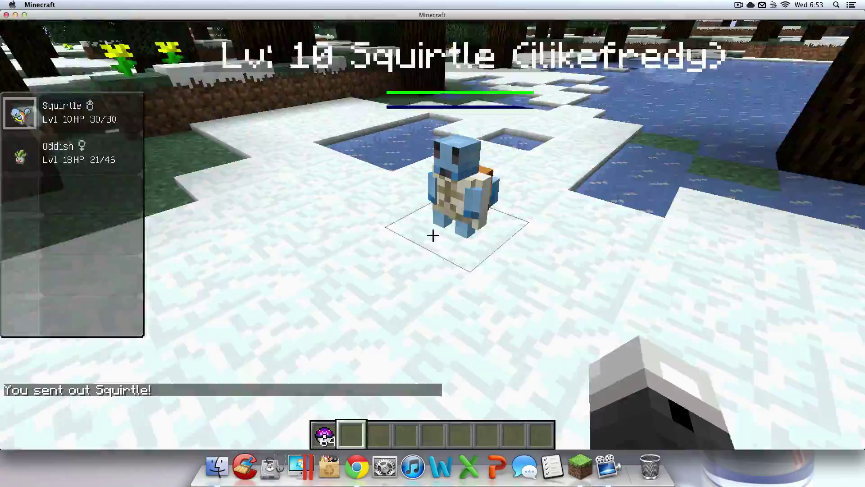
key(w)
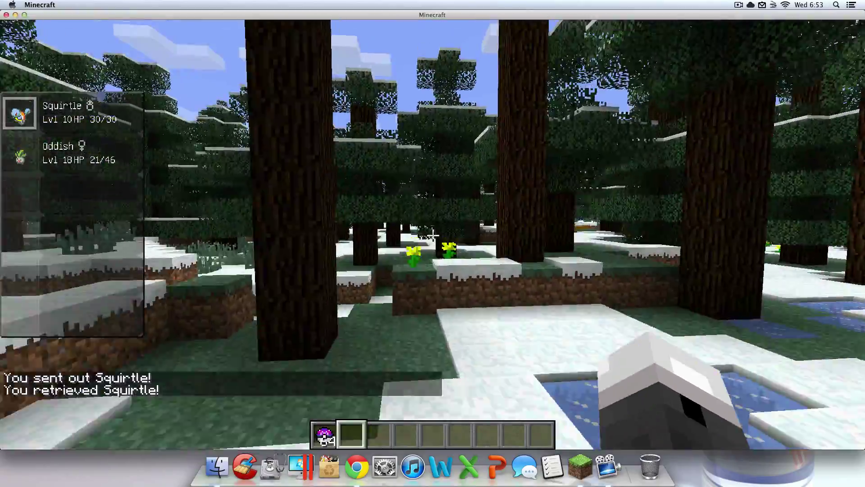
Fly over the forest and hills to the icy inlet and throw a MasterBall at the wild Pokémon on the snow.
key(w)
key(space)
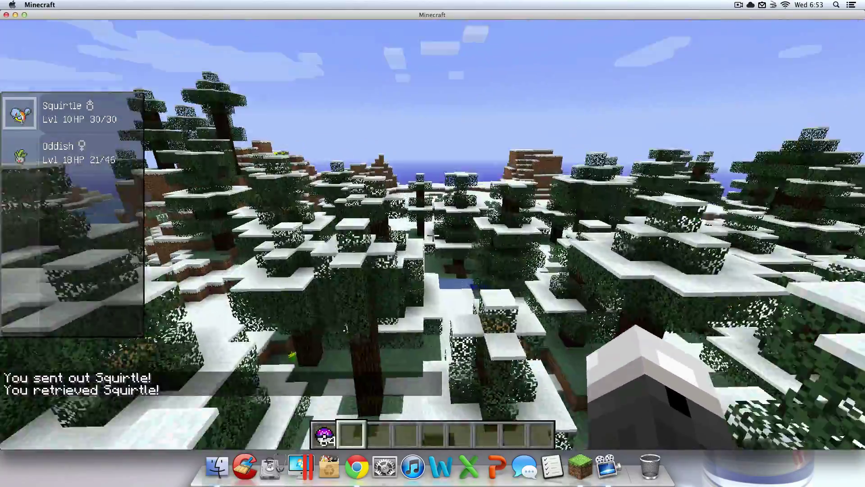
key(w)
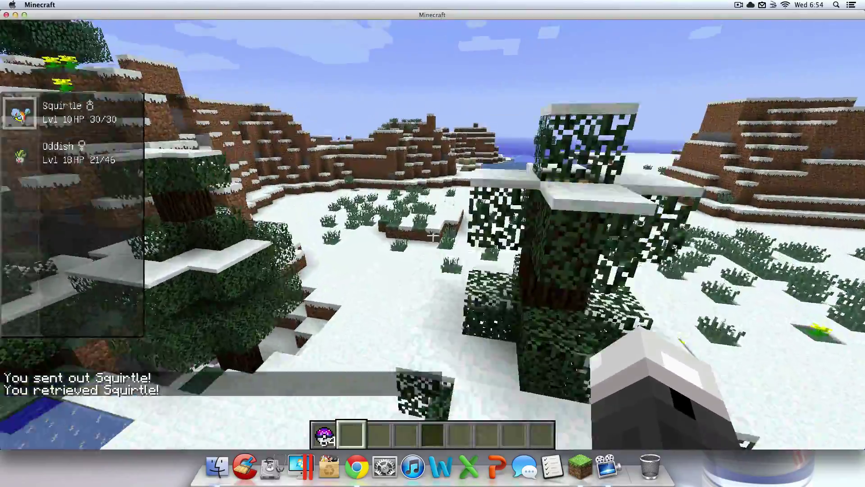
key(shift+w)
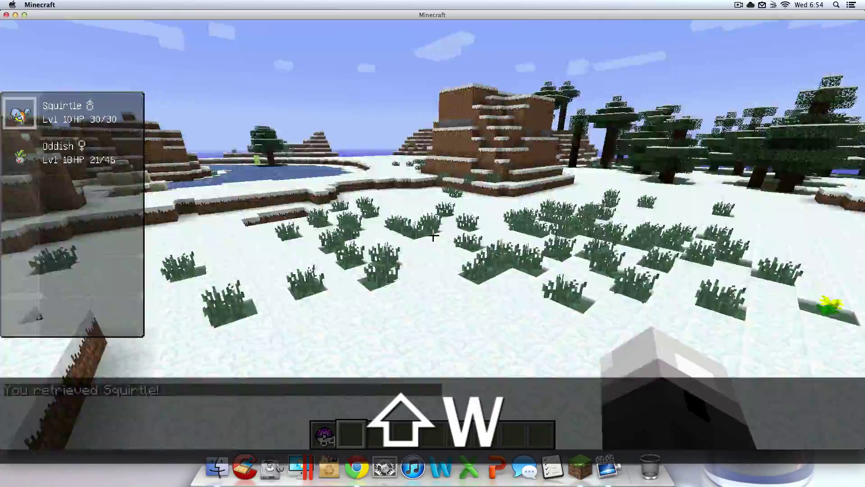
key(shift+w)
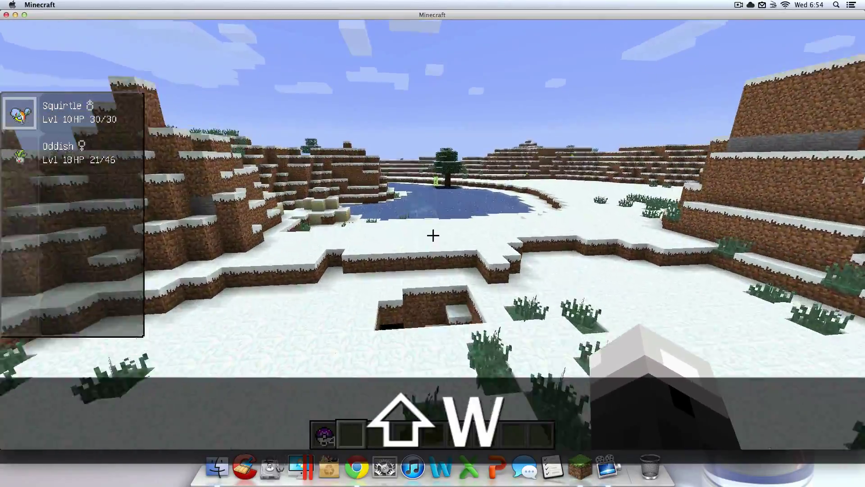
key(shift+w)
key(shift+w)
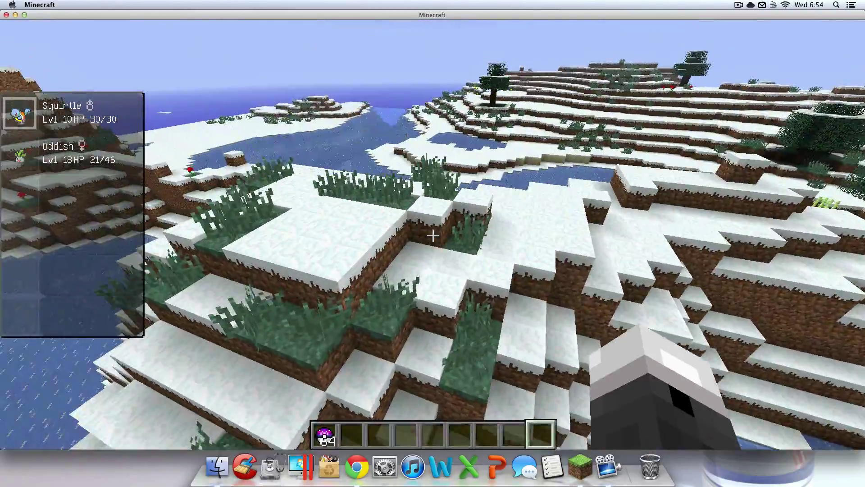
scroll(433, 235, up, 1)
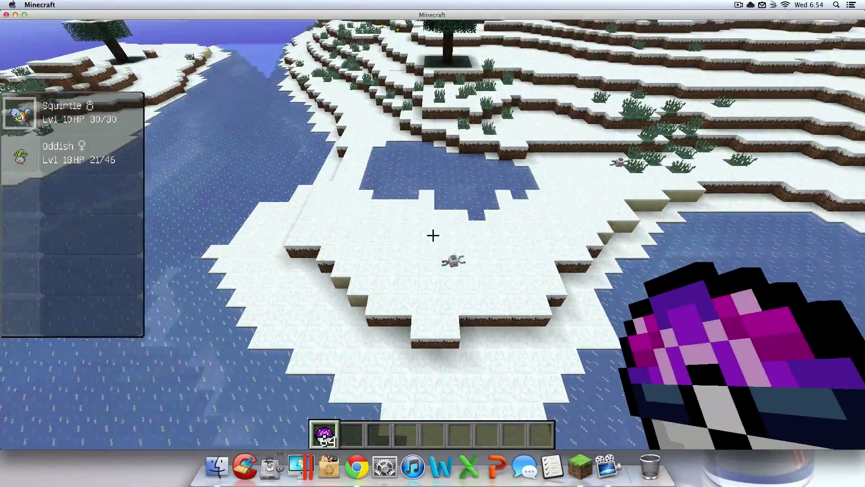
right_click(433, 235)
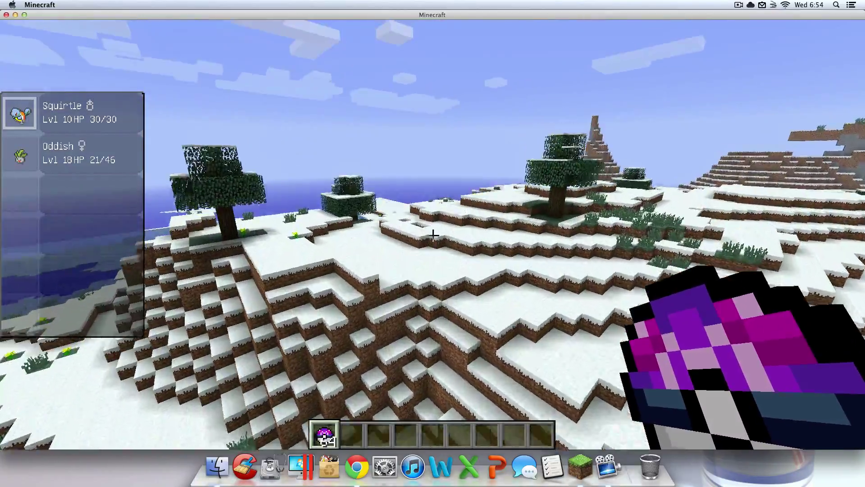
Fly across the frozen water and snowy hills to search for more wild Pokémon, and descend to the ground.
key(shift+w)
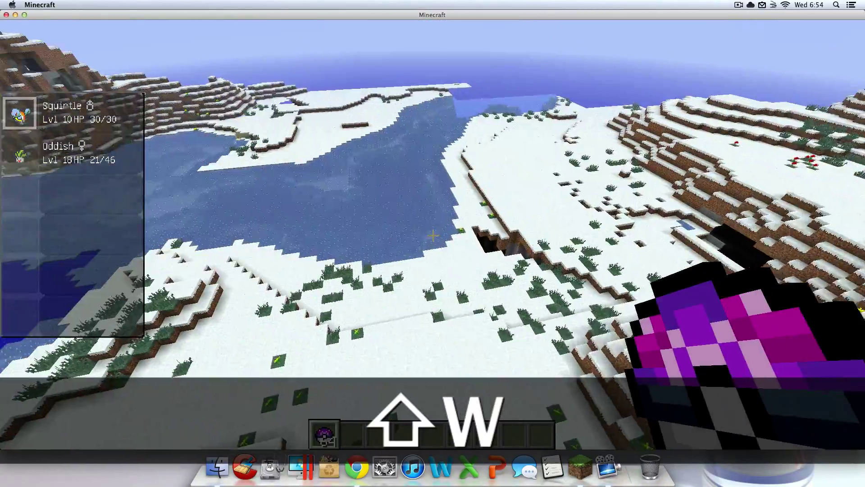
key(shift+w)
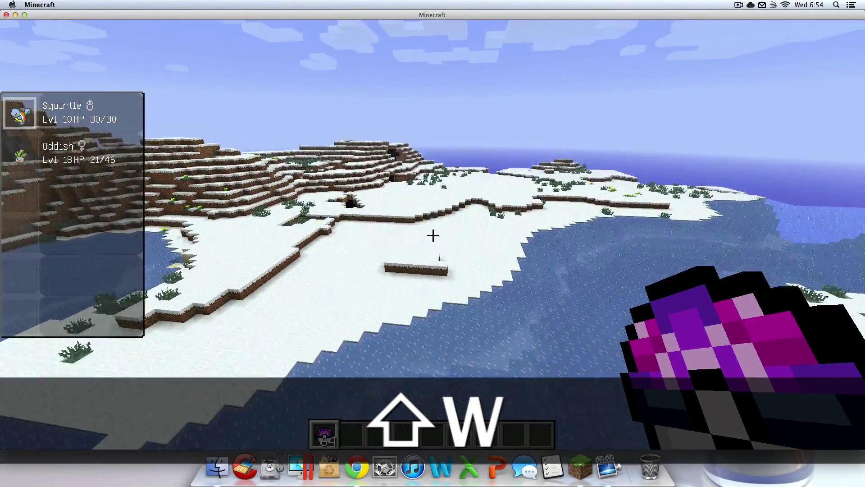
key(shift+w)
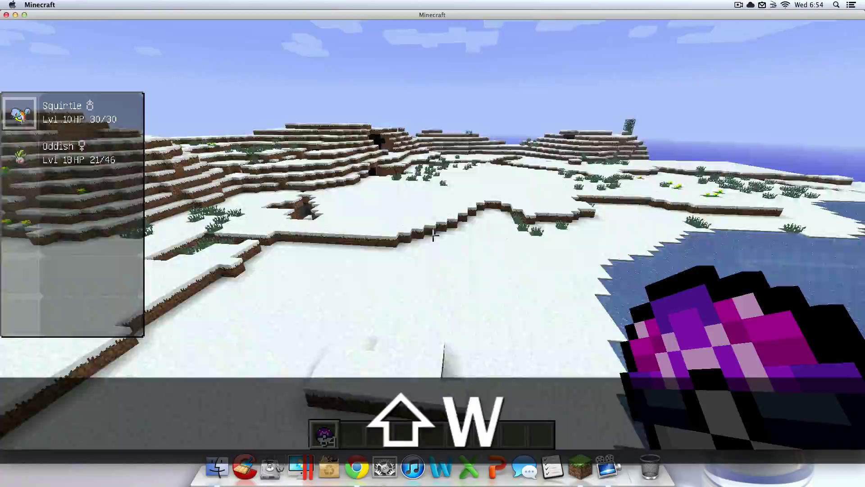
key(shift+w)
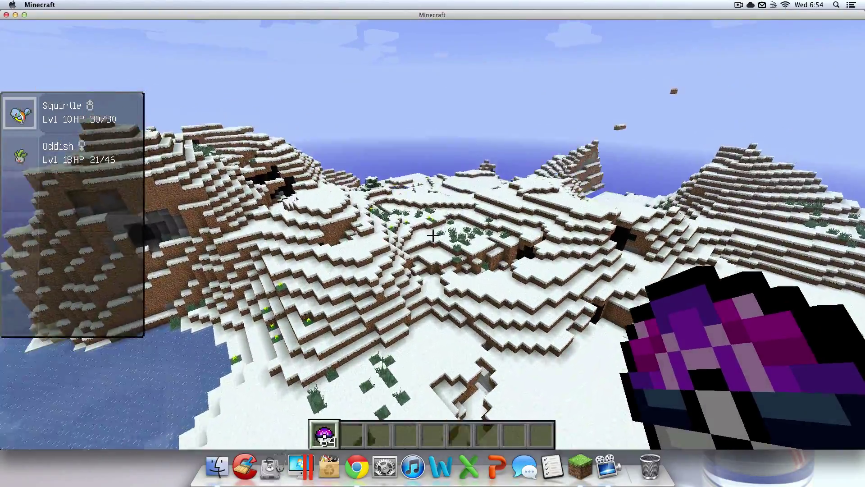
key(shift+w)
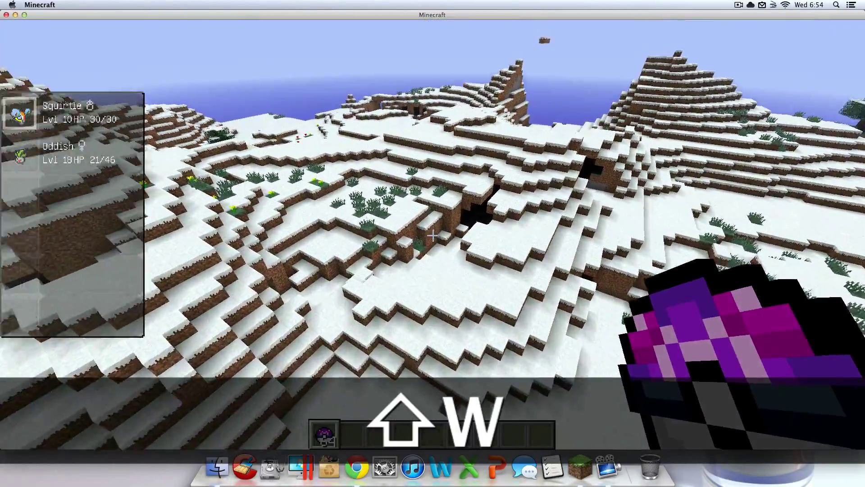
key(shift+w)
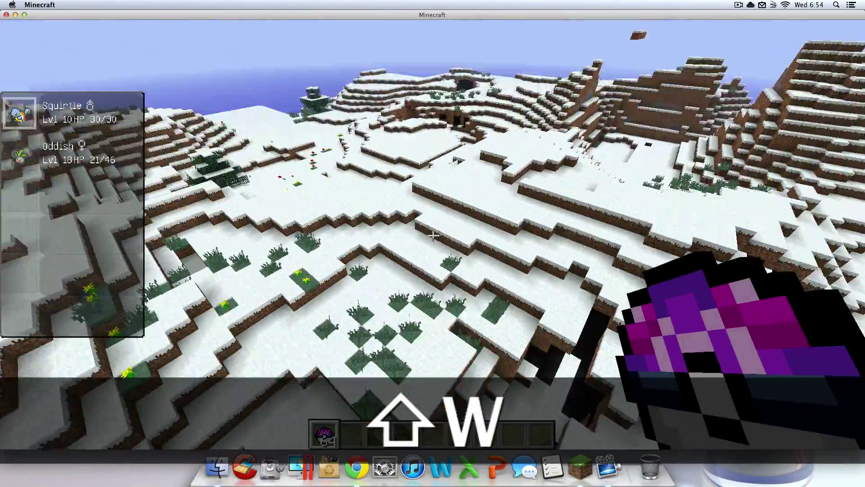
key(shift+w)
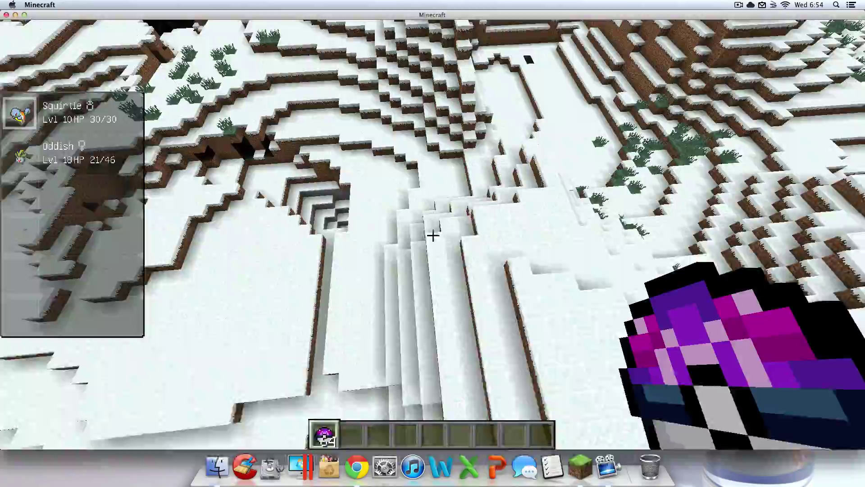
key(shift+w)
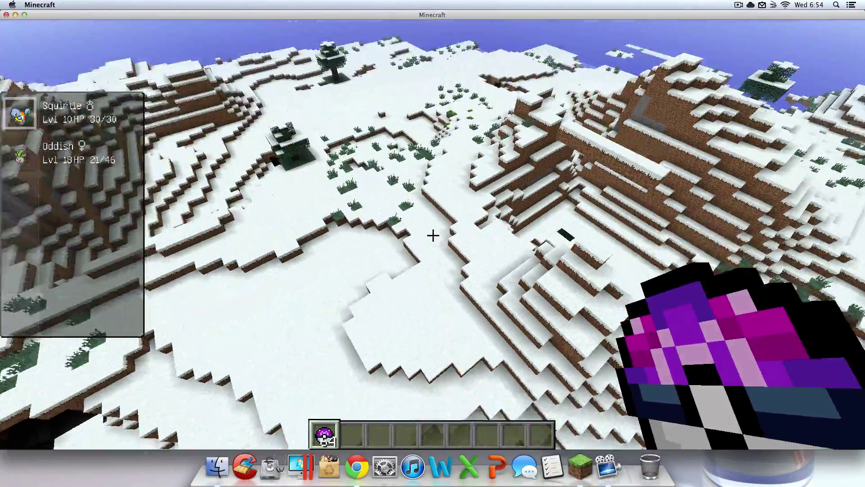
key(shift)
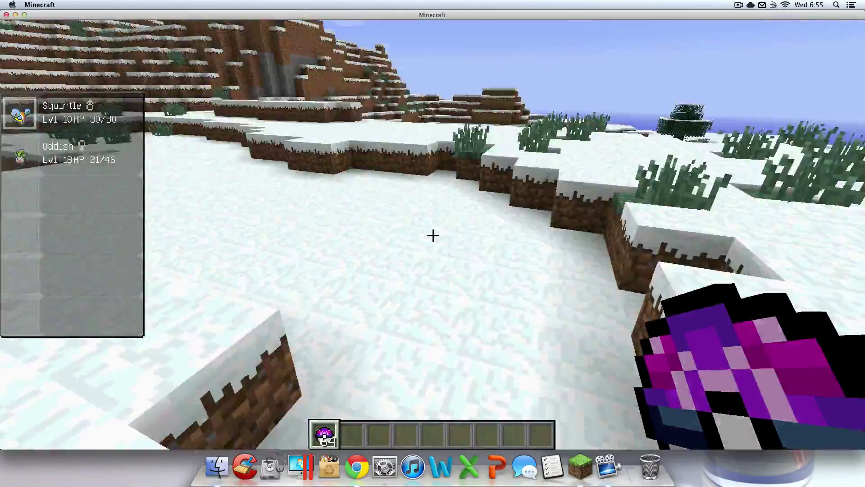
Search the snowy plain and the slopes of the flower-covered hill for wild Pokémon.
key(w)
key(space)
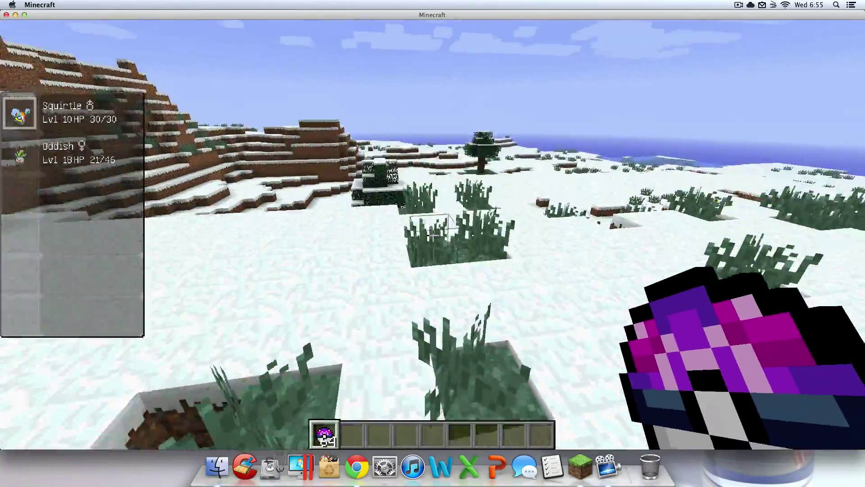
key(w)
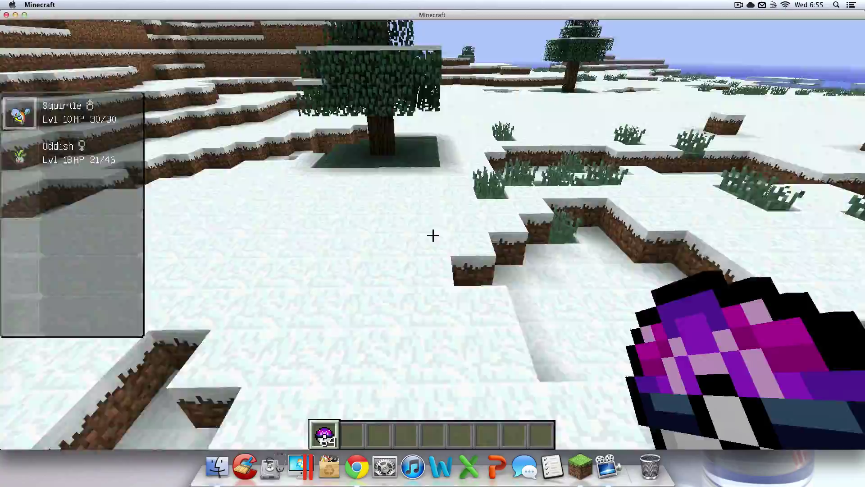
key(space)
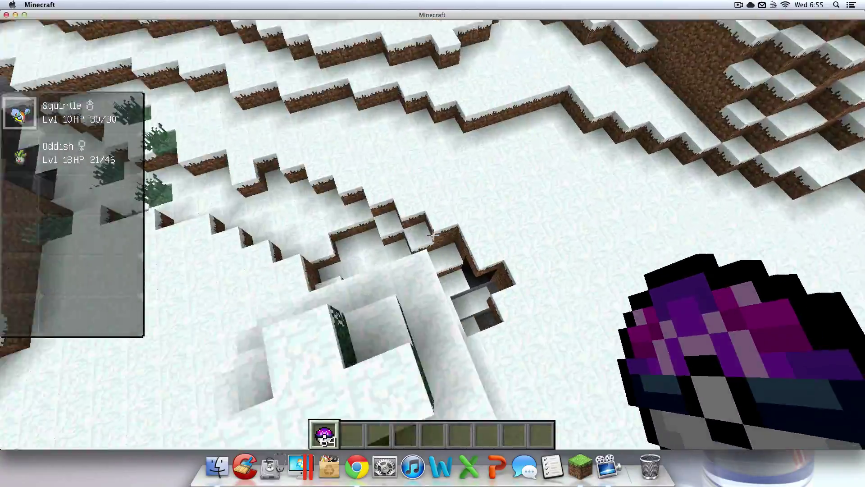
key(shift)
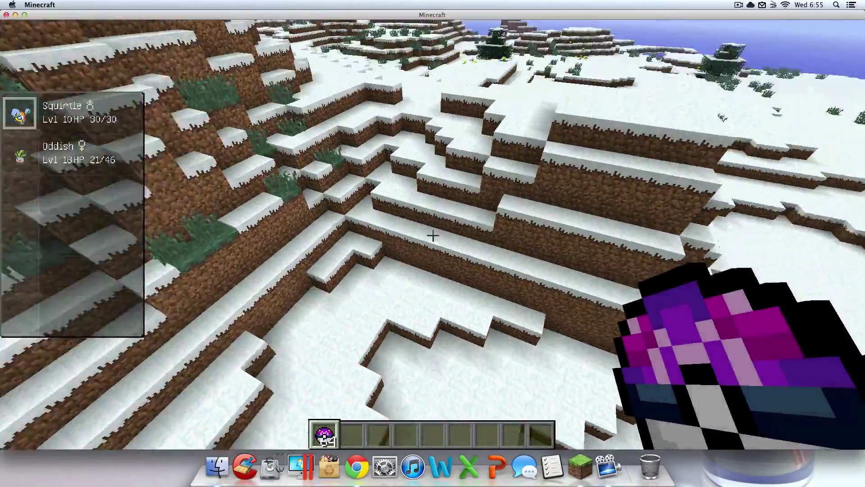
key(w)
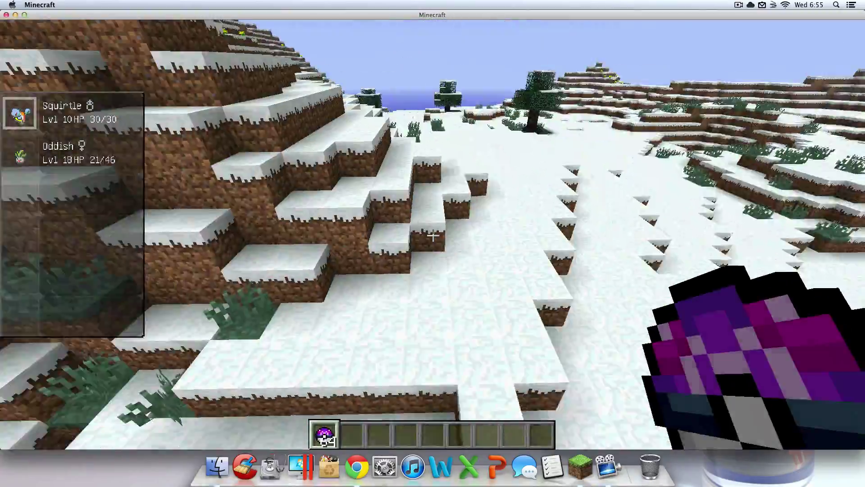
key(space)
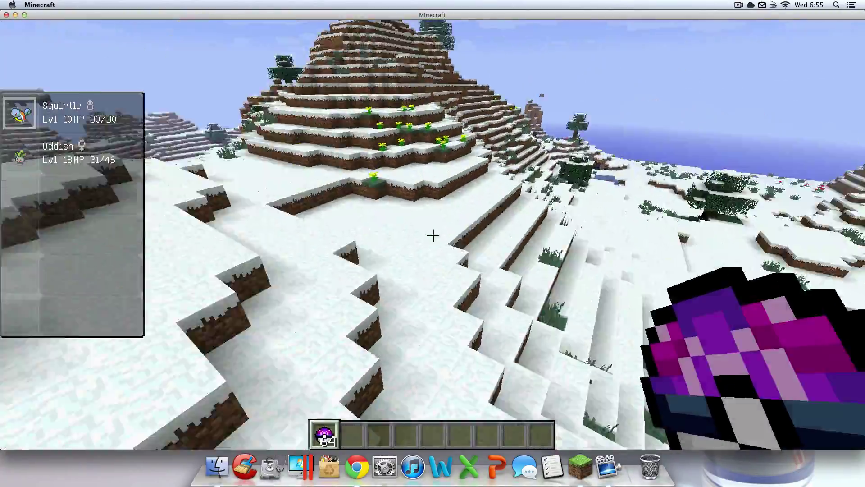
key(w)
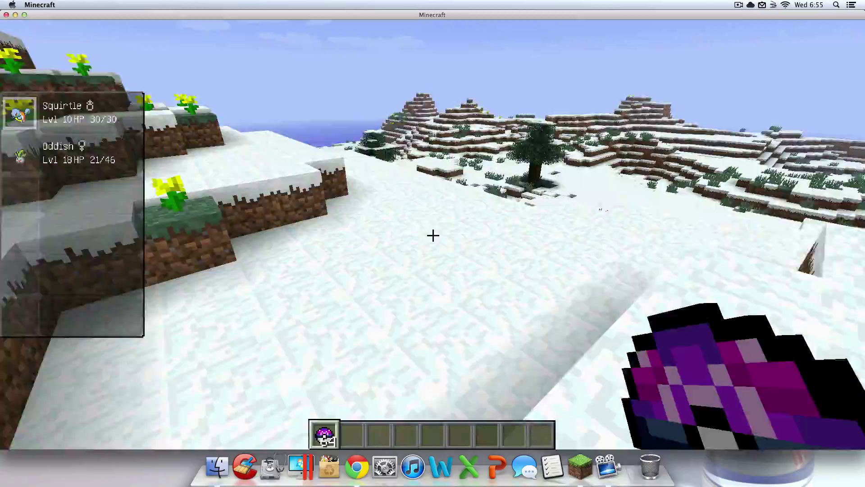
key(w)
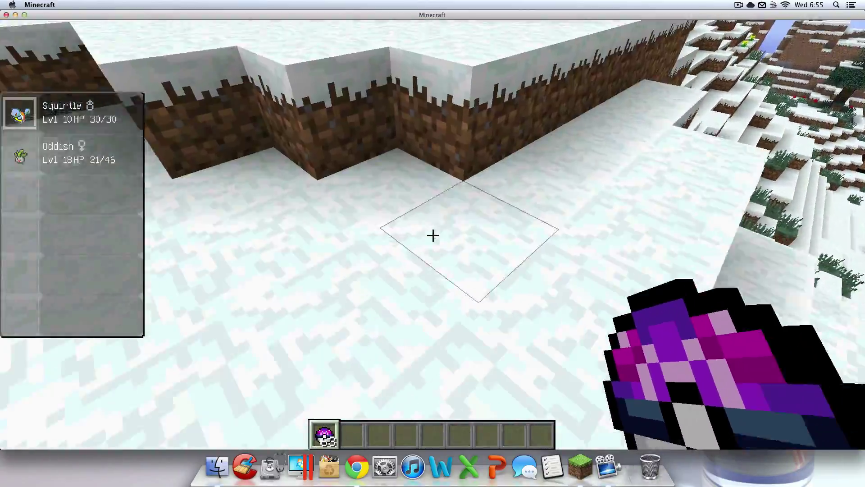
Throw a MasterBall along the grassy hillside and continue over the edge of the slope.
key(w)
key(w)
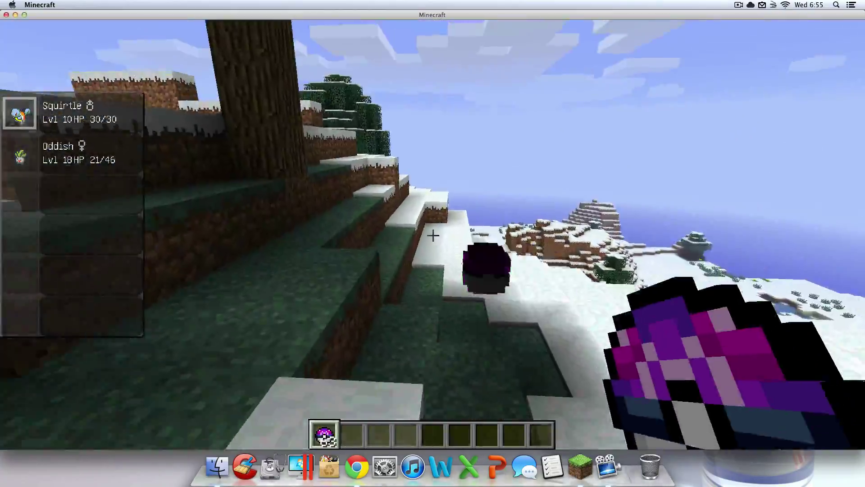
key(w)
key(w)
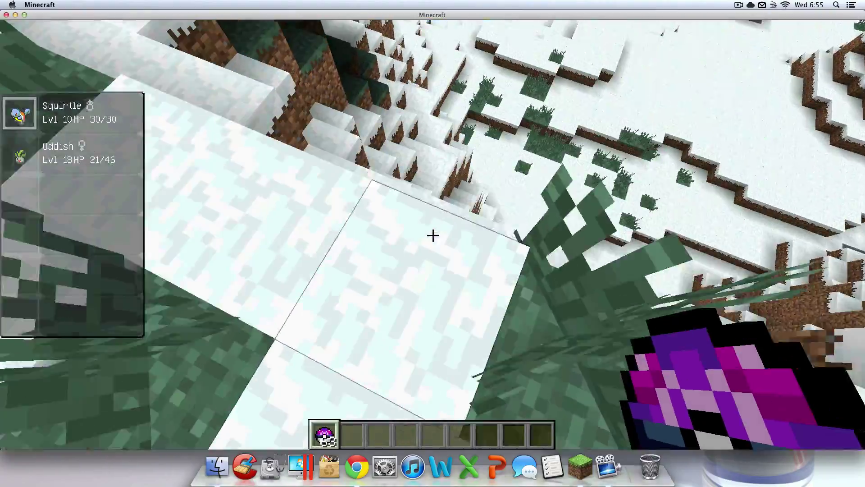
key(r)
key(space)
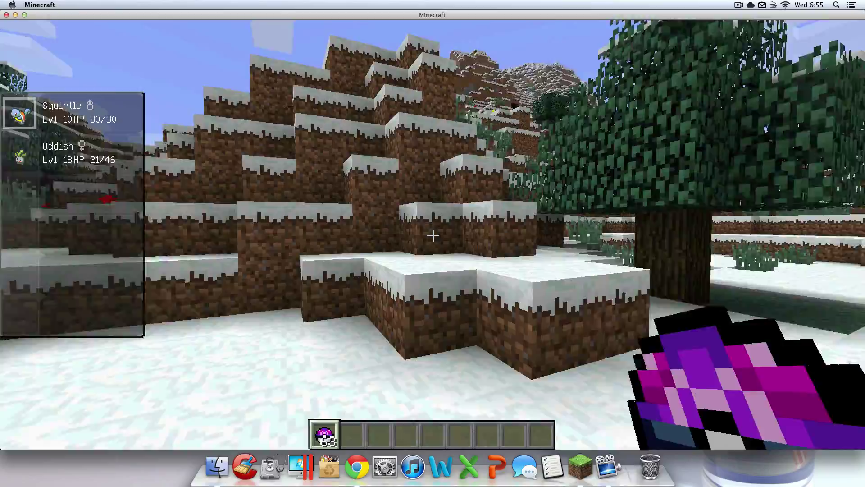
Walk across the snowy ledges toward the mountain and open the game menu.
key(w)
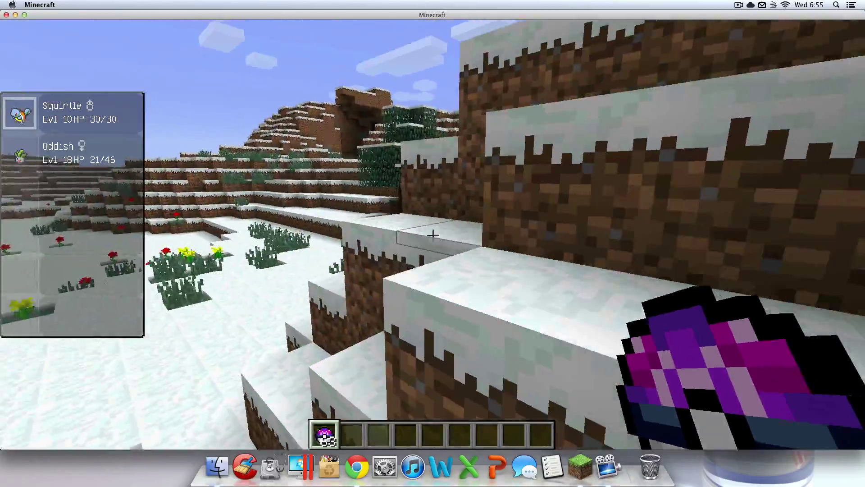
key(w)
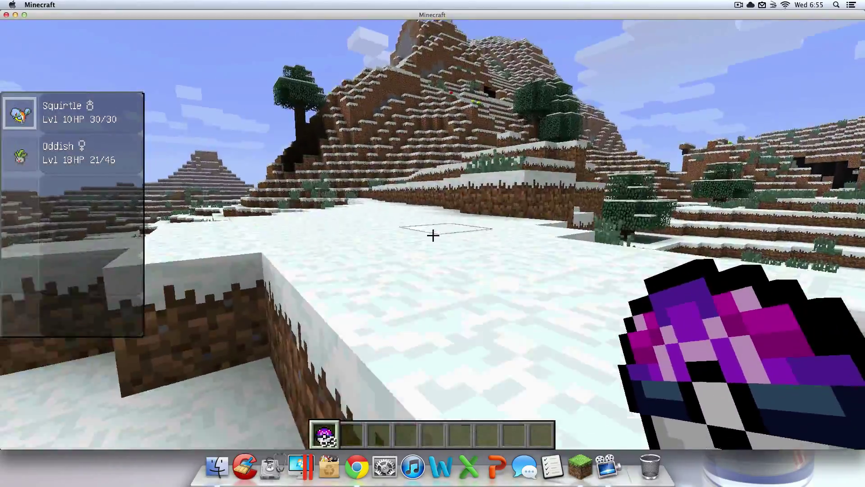
key(Escape)
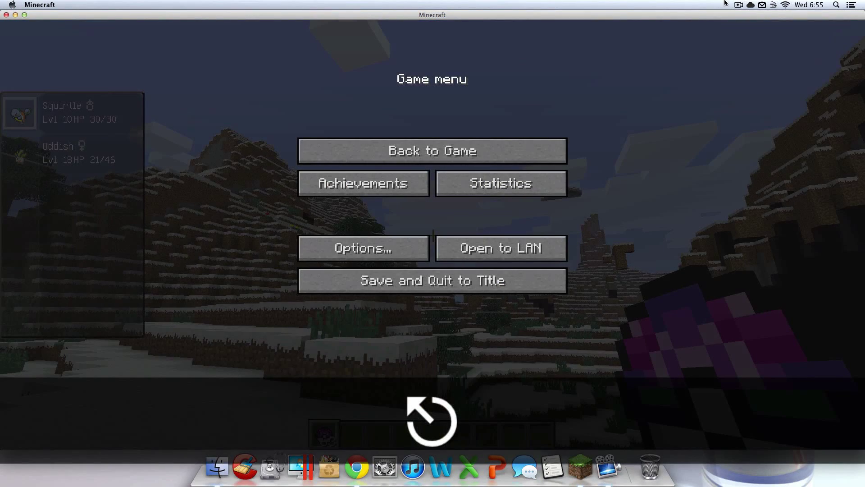